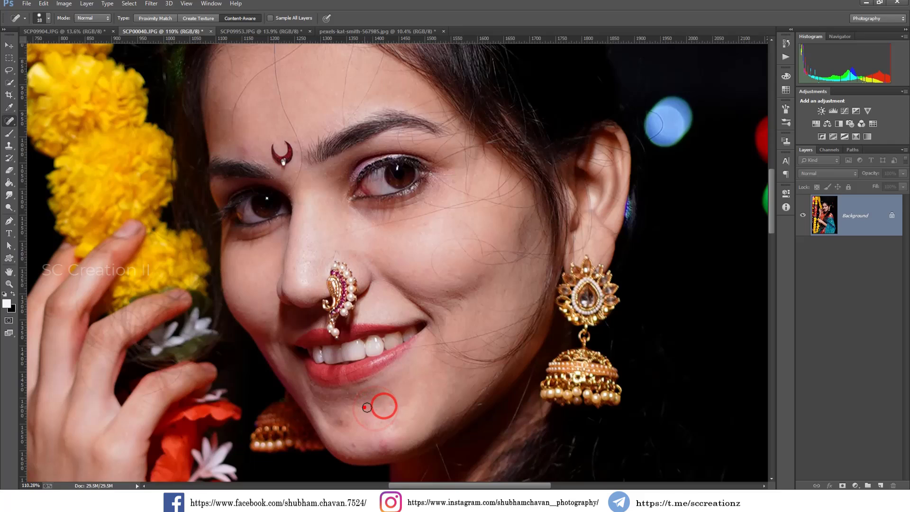
Remove the blemishes across the chin with the Spot Healing Brush set to 27 px
right_click(384, 404)
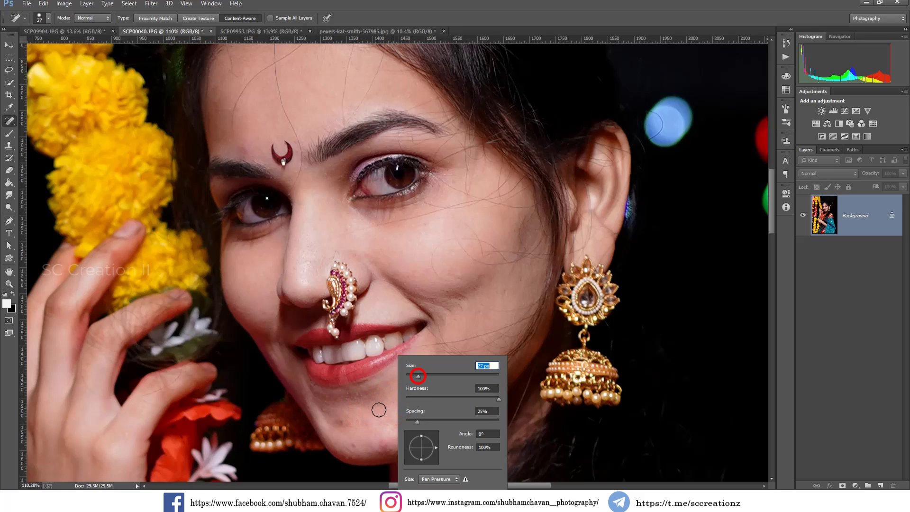
left_click(339, 421)
left_click(356, 441)
left_click(382, 443)
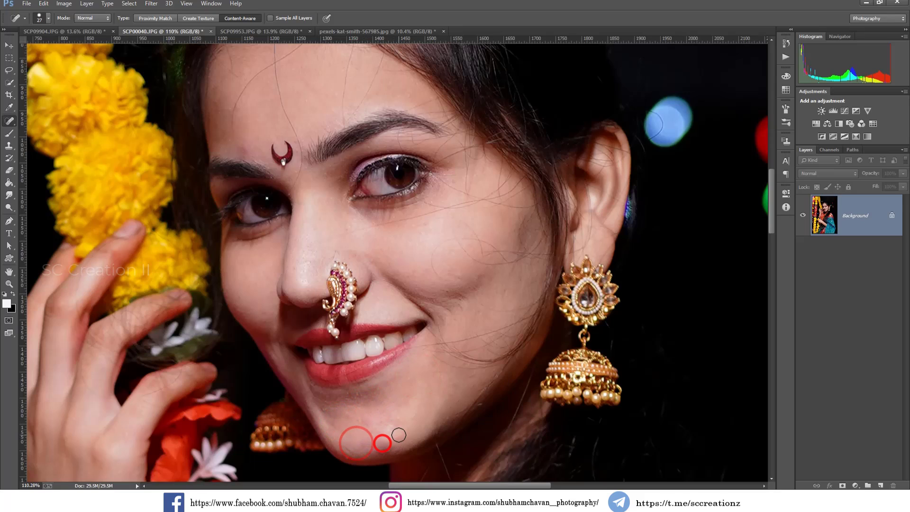
left_click(398, 436)
left_click(365, 422)
Heal the skin marks on the cheek just beside the corner of the smile
scroll(428, 397, "up", 2)
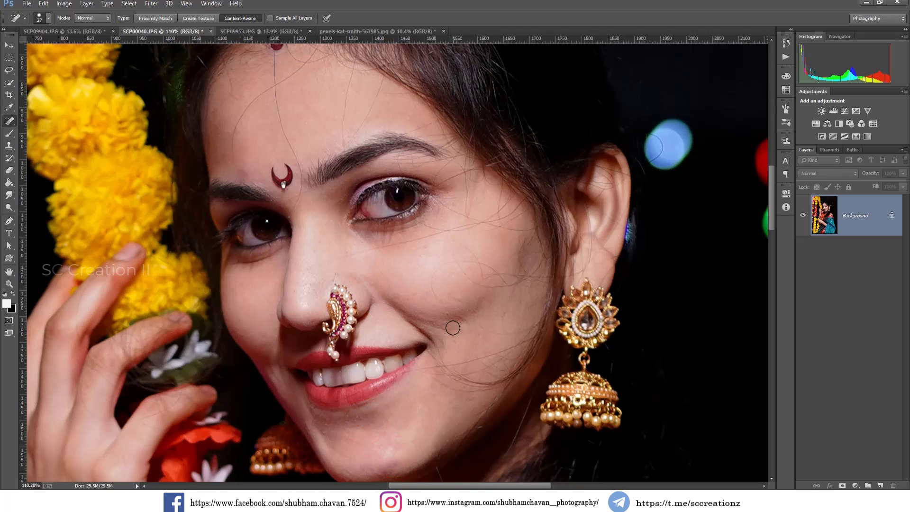
left_click(462, 317)
left_click(449, 319)
left_click(461, 331)
left_click(463, 312)
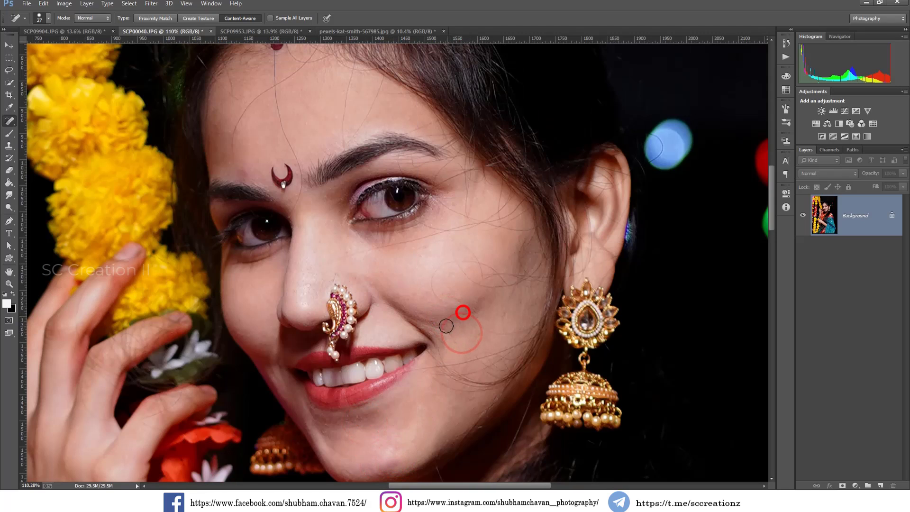
Heal the blemishes and fine marks over the middle of the cheek, from the smile line toward the ear
scroll(446, 325, "up", 1)
mouse_move(440, 308)
left_mouse_down()
mouse_move(437, 281)
mouse_move(465, 277)
left_mouse_up()
left_click(460, 274)
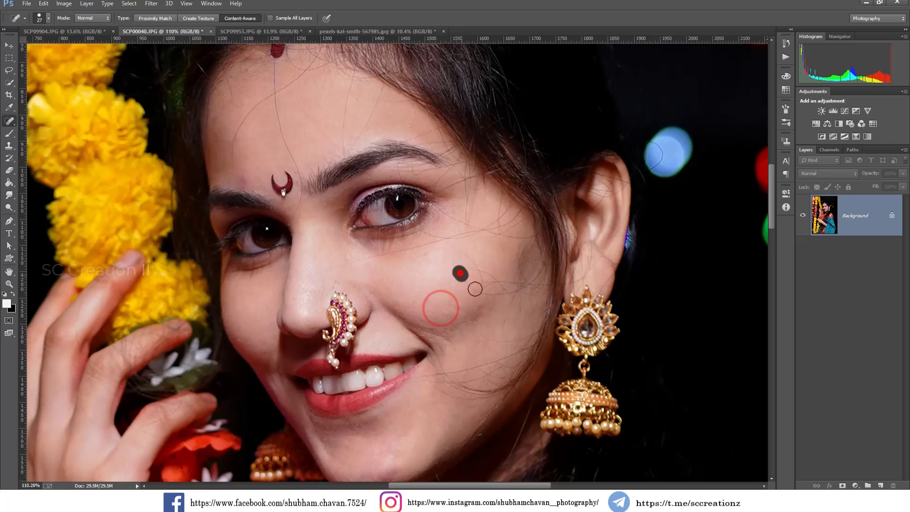
left_click(464, 260)
left_click(477, 280)
left_click(496, 282)
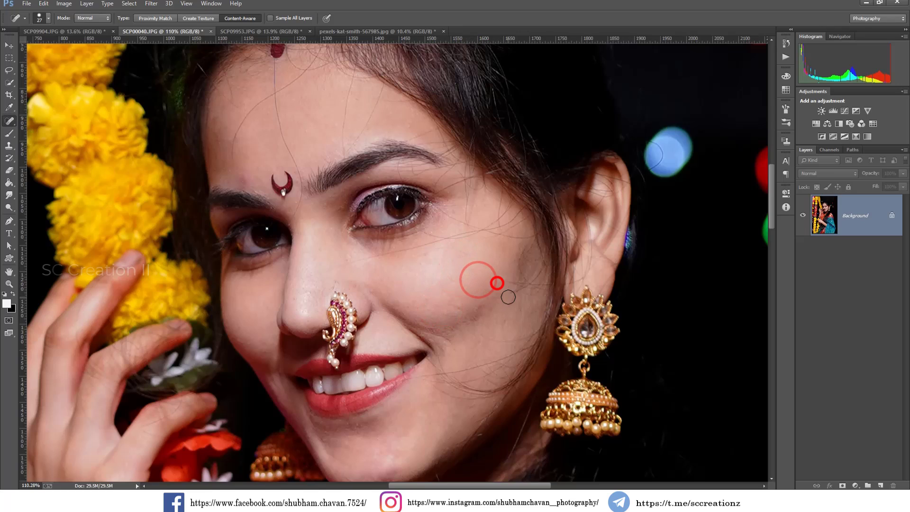
left_click(512, 290)
Remove the stray hairs crossing the forehead between the hairline and the eyebrows with healing strokes
scroll(319, 202, "up", 1)
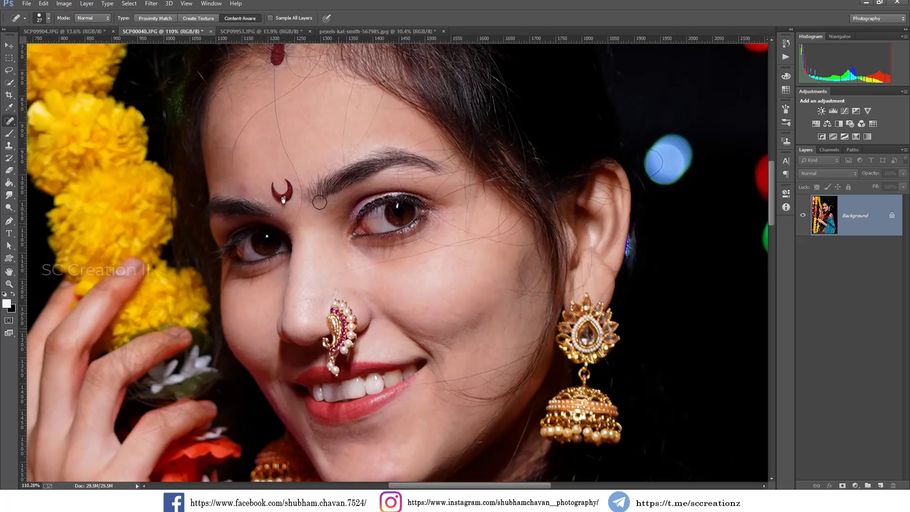
scroll(319, 202, "up", 1)
mouse_move(233, 179)
left_mouse_down()
mouse_move(237, 155)
mouse_move(270, 122)
mouse_move(274, 101)
mouse_move(296, 197)
left_mouse_up()
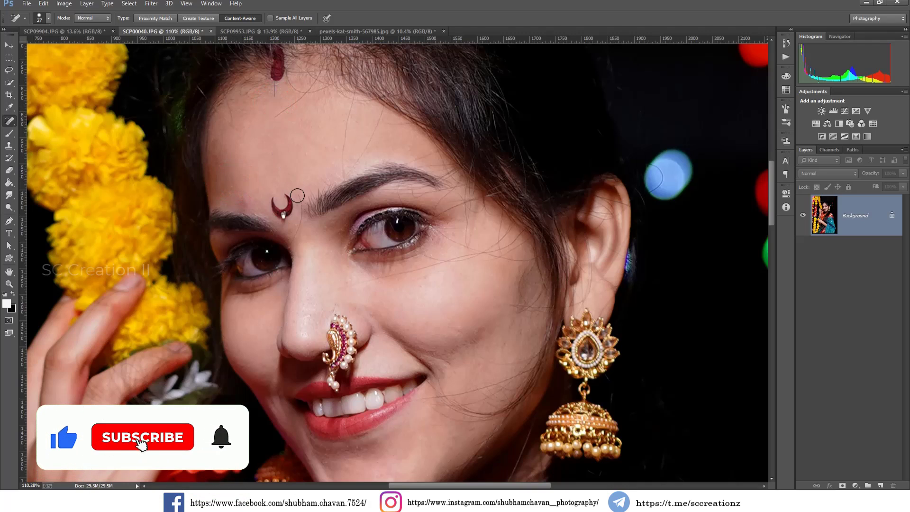
left_click(278, 115)
left_click_drag(352, 106, 349, 168)
left_click_drag(372, 118, 351, 162)
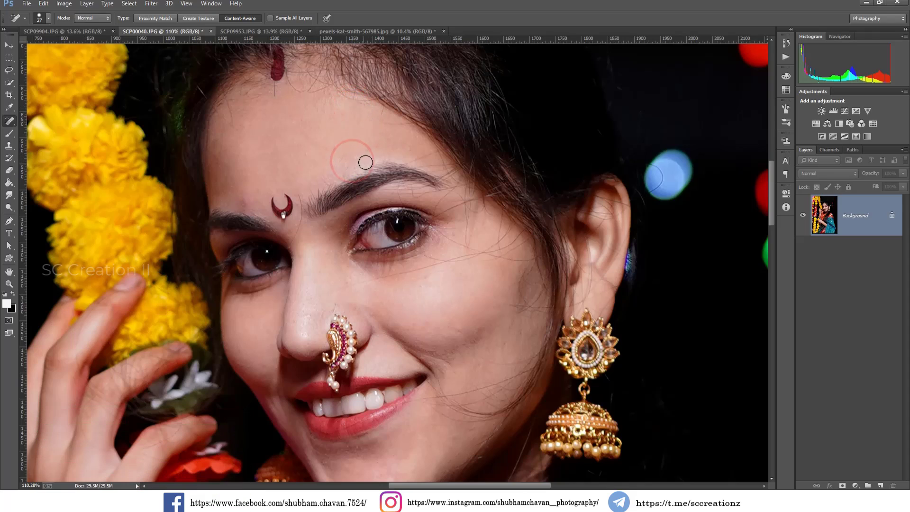
Remove the stray hair strands running across the cheek below and beside the eye
mouse_move(339, 288)
left_mouse_down()
mouse_move(465, 260)
mouse_move(439, 268)
mouse_move(430, 261)
mouse_move(462, 273)
mouse_move(464, 258)
mouse_move(508, 261)
left_mouse_up()
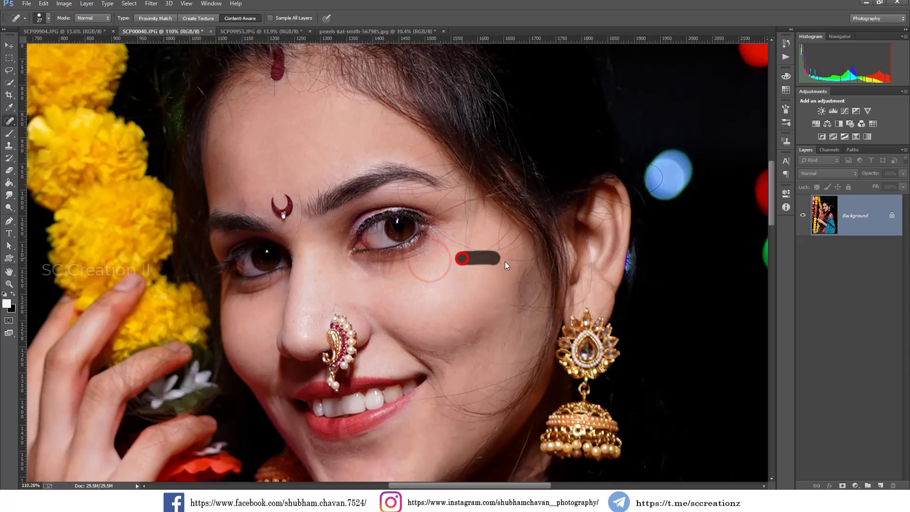
mouse_move(450, 238)
left_mouse_down()
mouse_move(479, 254)
mouse_move(469, 259)
mouse_move(489, 251)
mouse_move(515, 263)
left_mouse_up()
mouse_move(499, 229)
left_mouse_down()
mouse_move(503, 251)
mouse_move(513, 238)
mouse_move(525, 267)
left_mouse_up()
Heal the spot near the forehead's hairline, and reduce the healing brush to 14 px to clean the skin beside the inner eyebrow
scroll(479, 246, "down", 2)
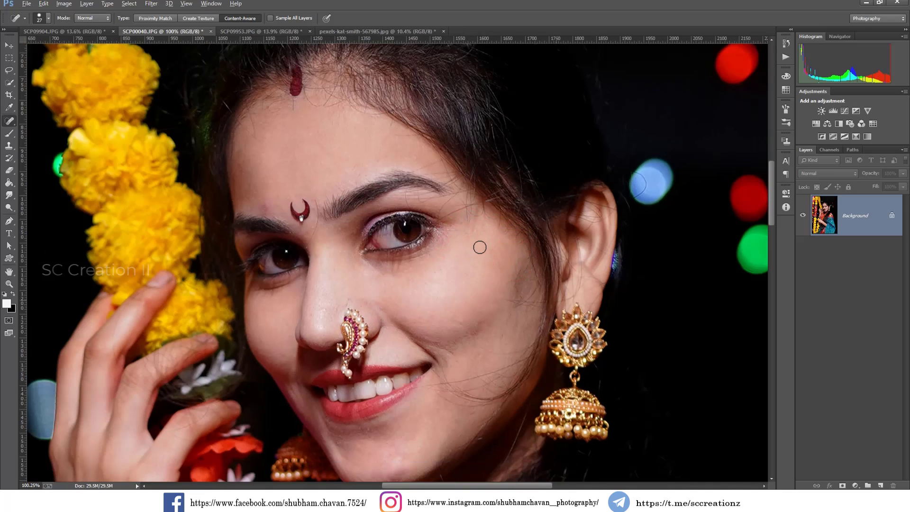
right_click(333, 183)
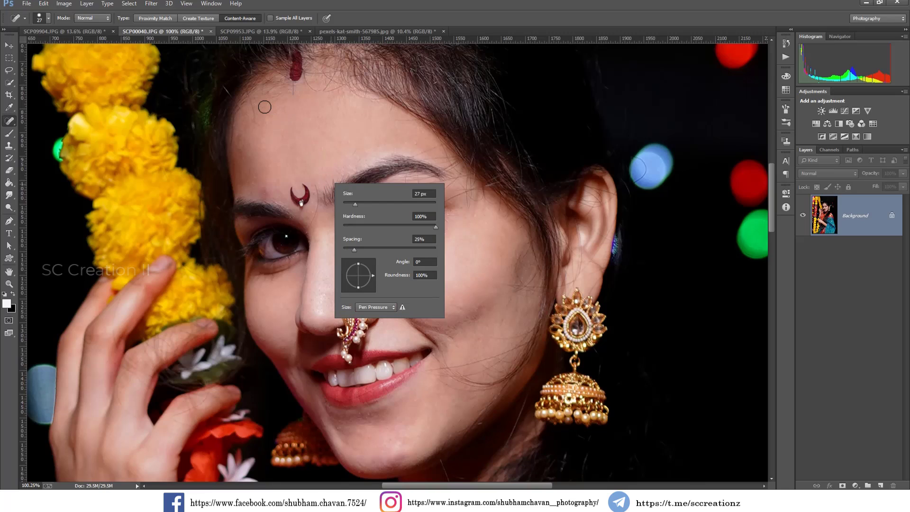
left_click(251, 109)
right_click(356, 165)
left_click(374, 186)
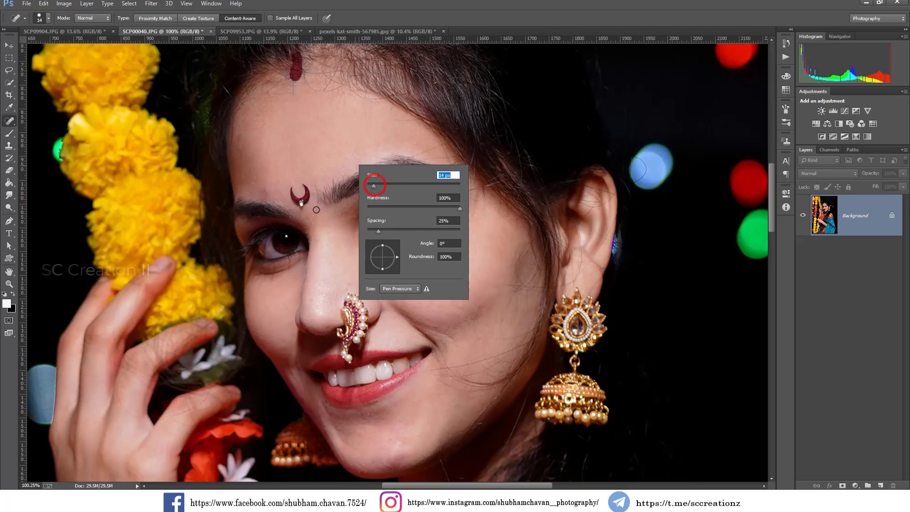
left_click(310, 224)
Duplicate the Background layer as Background copy
scroll(348, 193, "down", 3)
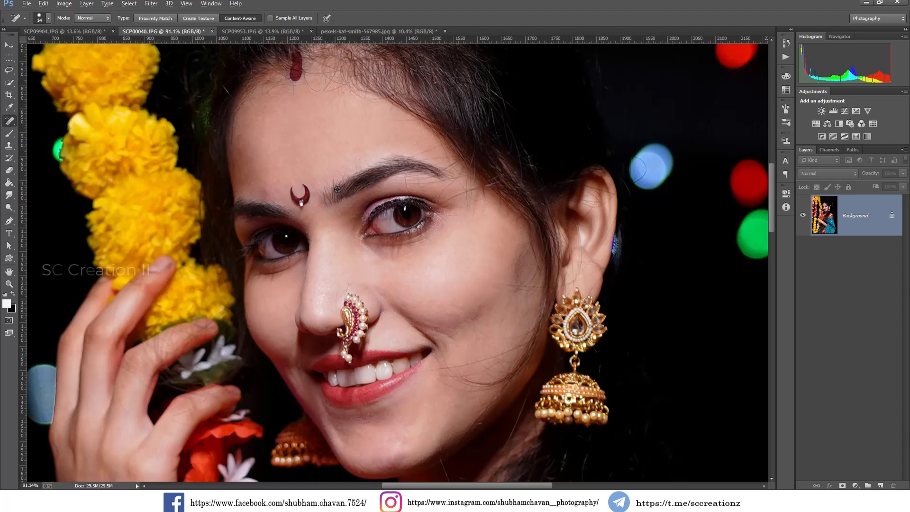
right_click(891, 223)
left_click(840, 242)
left_click(538, 148)
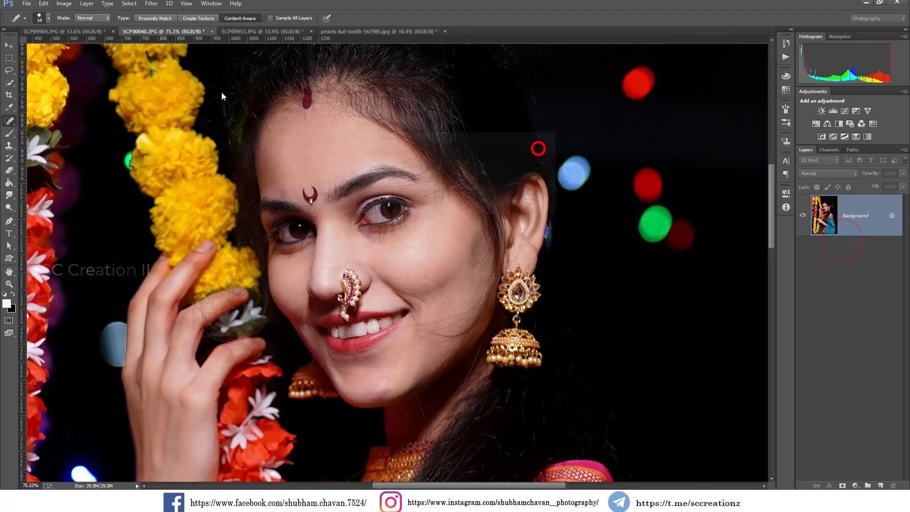
Smooth the skin on Background copy with the Imagenomic Portraiture filter using the Smoothing: Medium preset
left_click(9, 45)
left_click(152, 3)
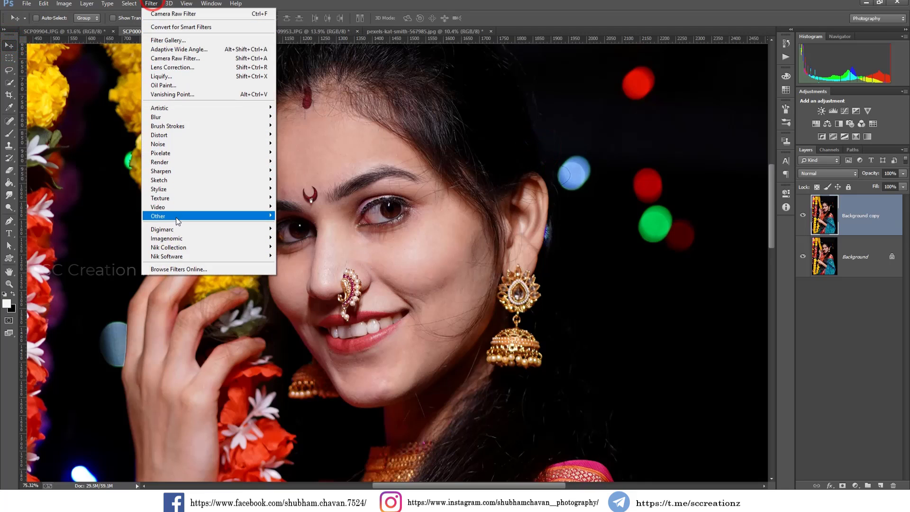
left_click(178, 238)
left_click(310, 246)
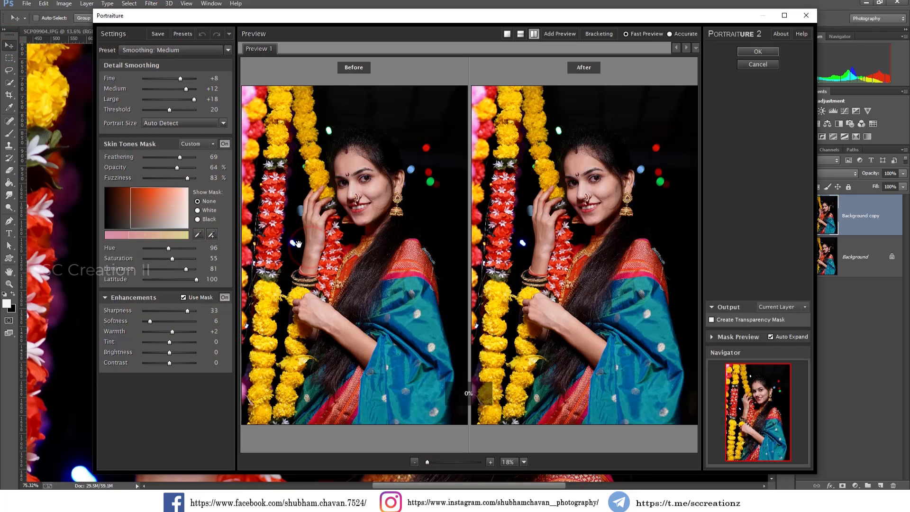
left_click(604, 189)
key("Return")
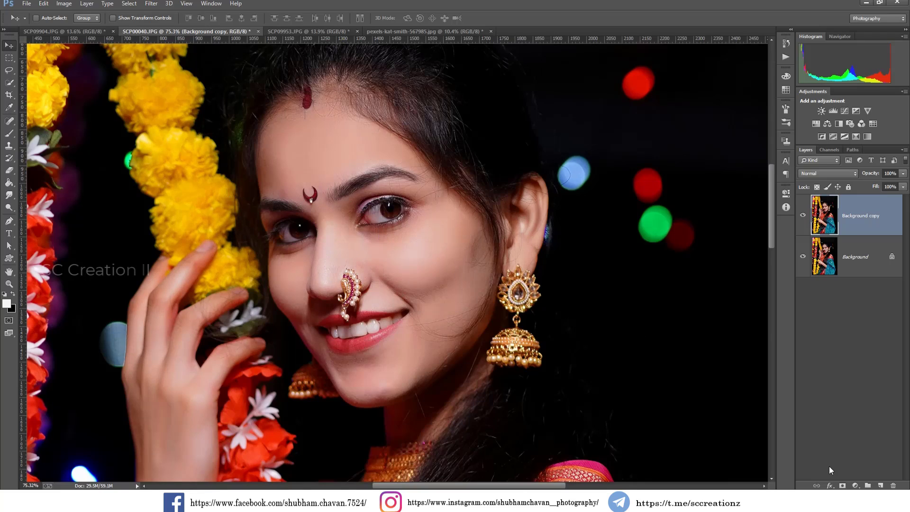
Add a black layer mask to Background copy and set a soft round brush to 163 px with 0% hardness
left_click(842, 485, "alt")
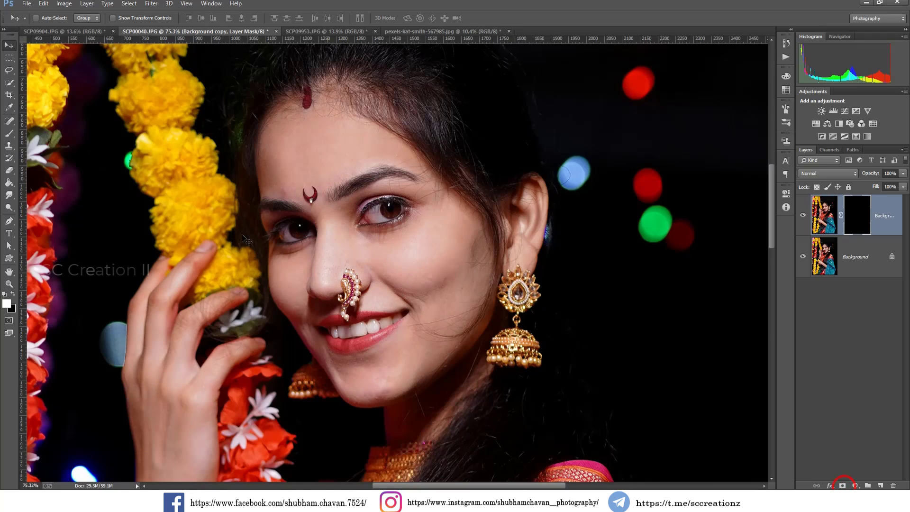
left_click(9, 134)
right_click(388, 246)
left_click(404, 312)
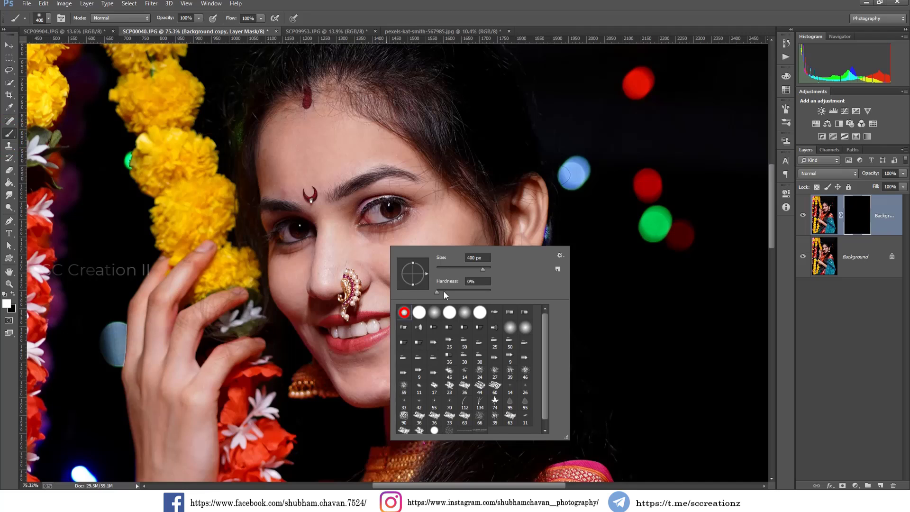
left_click_drag(478, 270, 473, 272)
Paint white on the mask over the forehead, cheek and jaw to reveal the smoothed skin
left_click(335, 153)
left_click(284, 158)
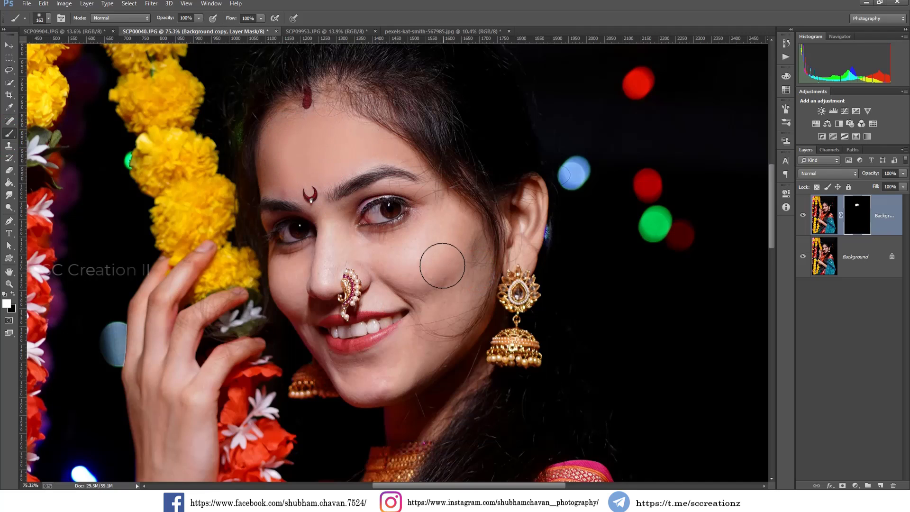
mouse_move(440, 267)
left_mouse_down()
mouse_move(402, 258)
mouse_move(469, 246)
mouse_move(378, 372)
mouse_move(426, 345)
left_mouse_up()
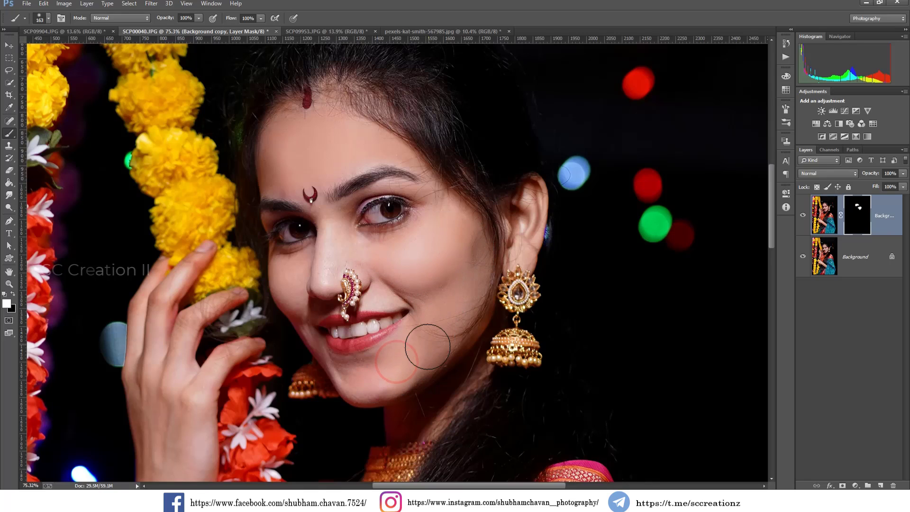
Reduce the brush to 107 px and reveal the smoothing on the nose, outer cheek, eye area and remaining forehead
right_click(488, 303)
mouse_move(339, 257)
left_mouse_down()
mouse_move(335, 224)
mouse_move(341, 242)
mouse_move(291, 275)
left_mouse_up()
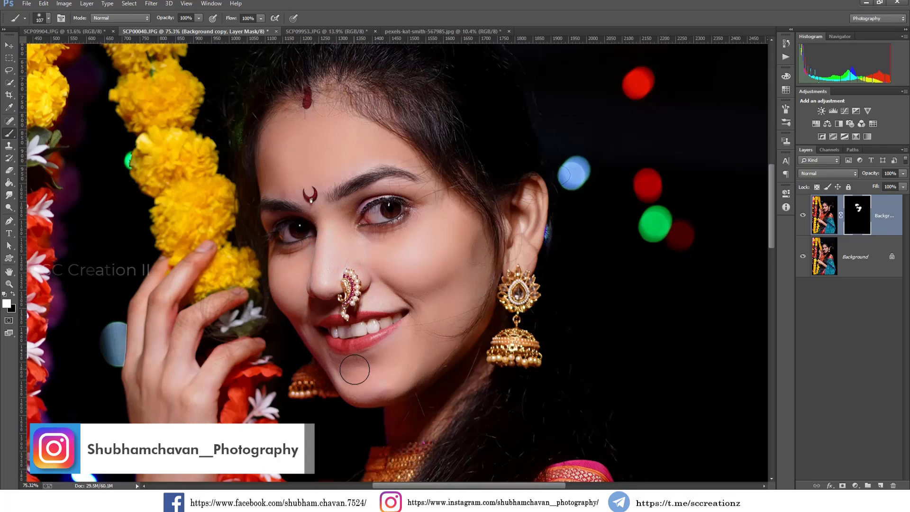
left_click_drag(432, 292, 470, 240)
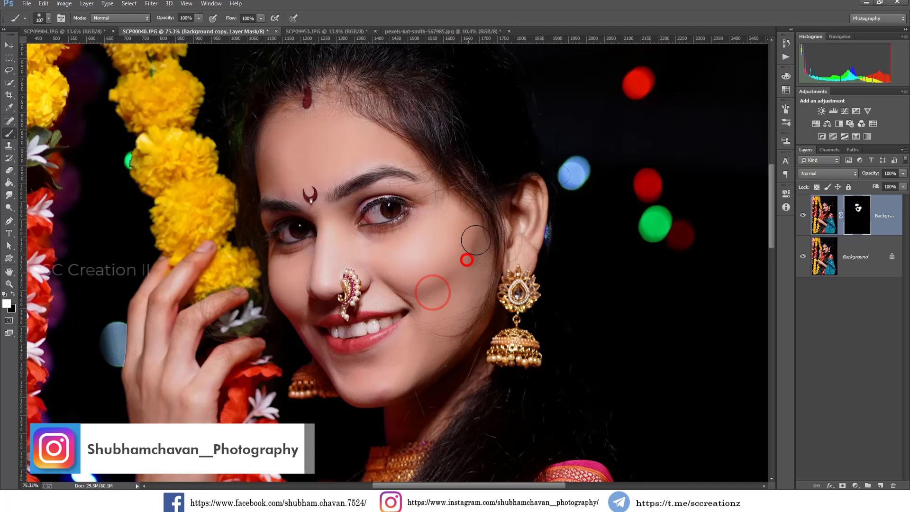
left_click_drag(429, 218, 435, 207)
left_click(345, 158)
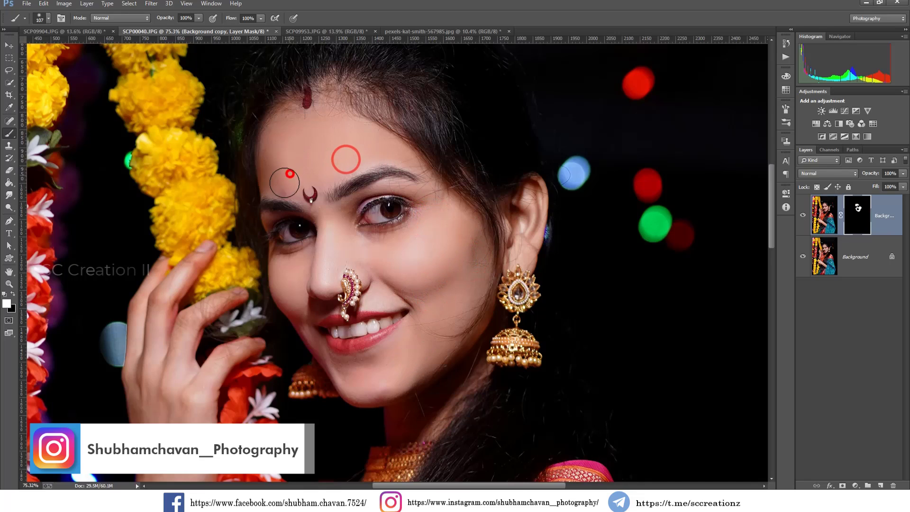
left_click(290, 173)
left_click_drag(328, 243, 321, 218)
Enlarge the brush to 191 px and paint the mask over the raised hand and forearm
key("ctrl+0")
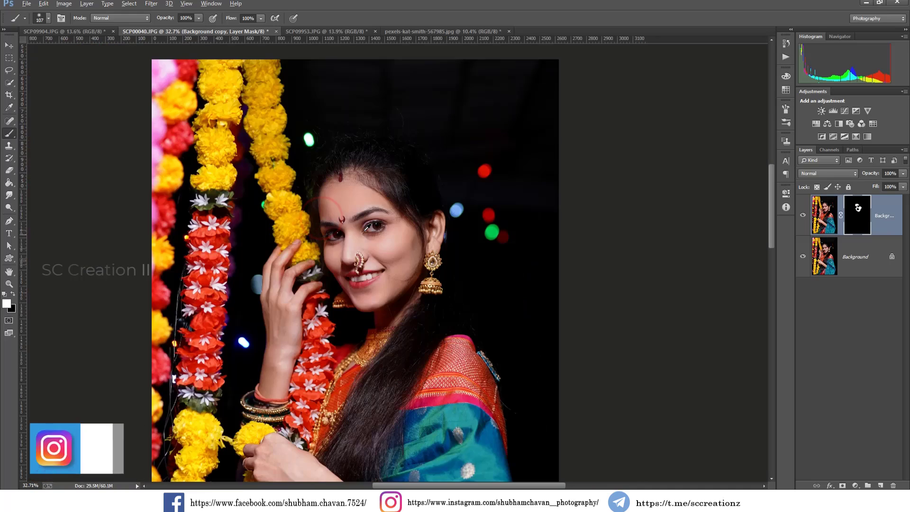
scroll(313, 324, "up", 2)
right_click(308, 312)
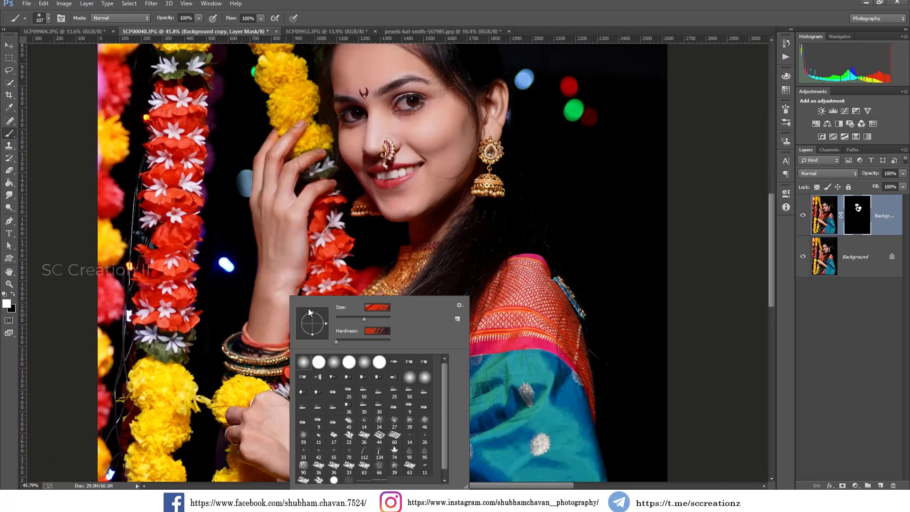
left_click(373, 316)
mouse_move(278, 237)
left_mouse_down()
mouse_move(262, 324)
mouse_move(284, 263)
mouse_move(284, 237)
left_mouse_up()
Paint the mask over the lower hand and forearm to reveal the smoothed skin there
scroll(302, 265, "down", 1)
scroll(364, 322, "down", 3)
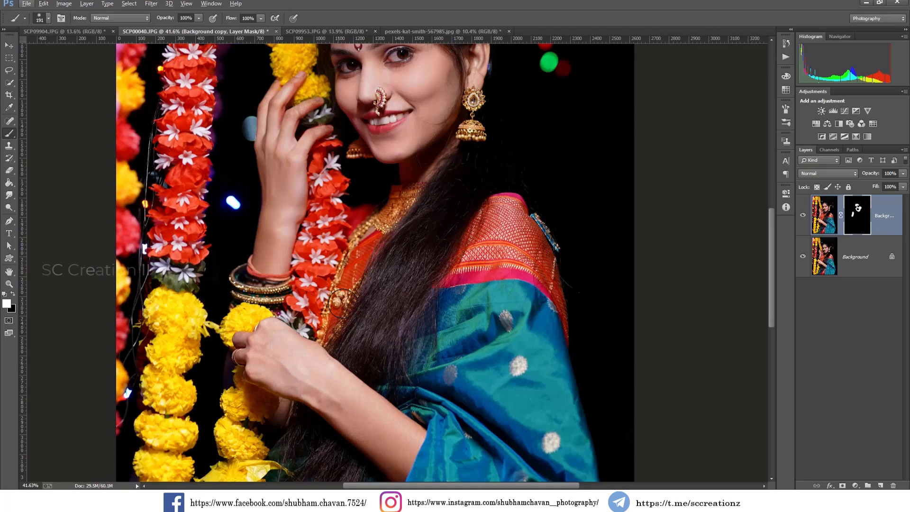
mouse_move(325, 346)
left_mouse_down()
mouse_move(396, 417)
mouse_move(350, 353)
mouse_move(321, 349)
left_mouse_up()
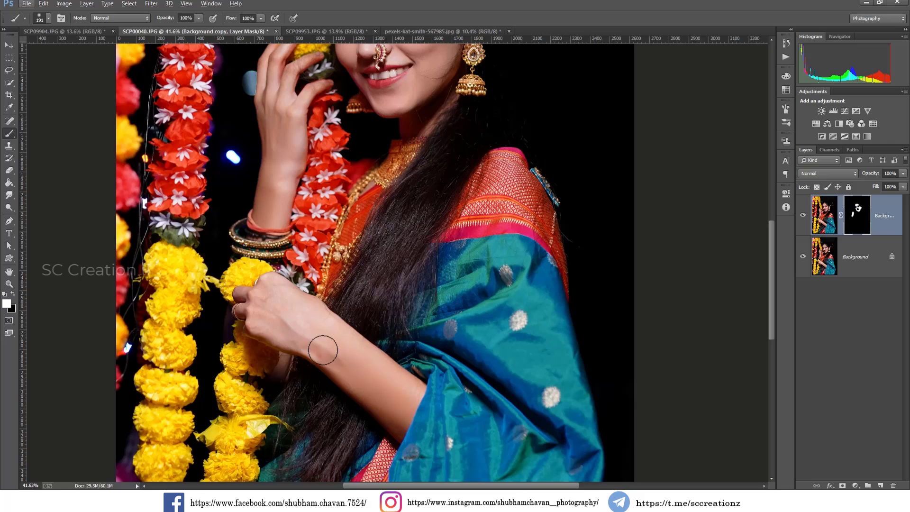
Compare the whole photo with and without the smoothed layer, and merge the layers into a single Background
scroll(327, 346, "down", 7)
scroll(470, 310, "down", 1)
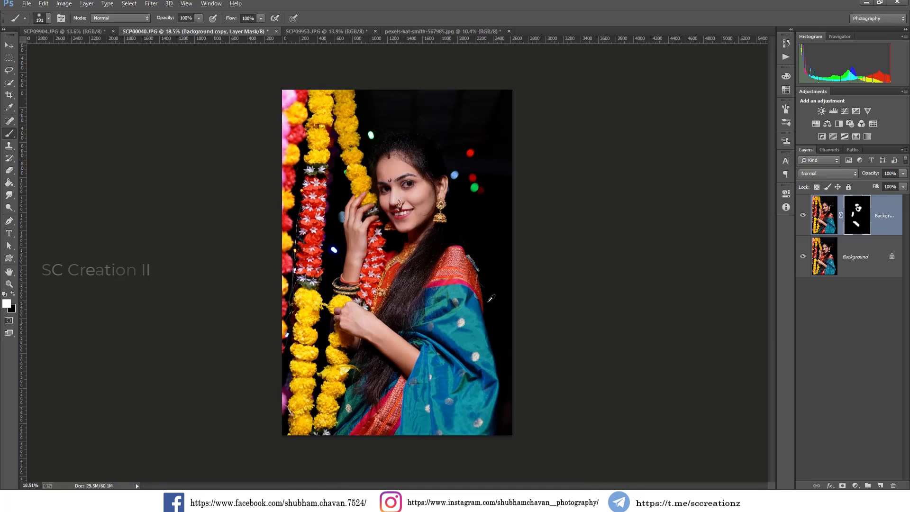
scroll(492, 300, "up", 1)
left_click(803, 215)
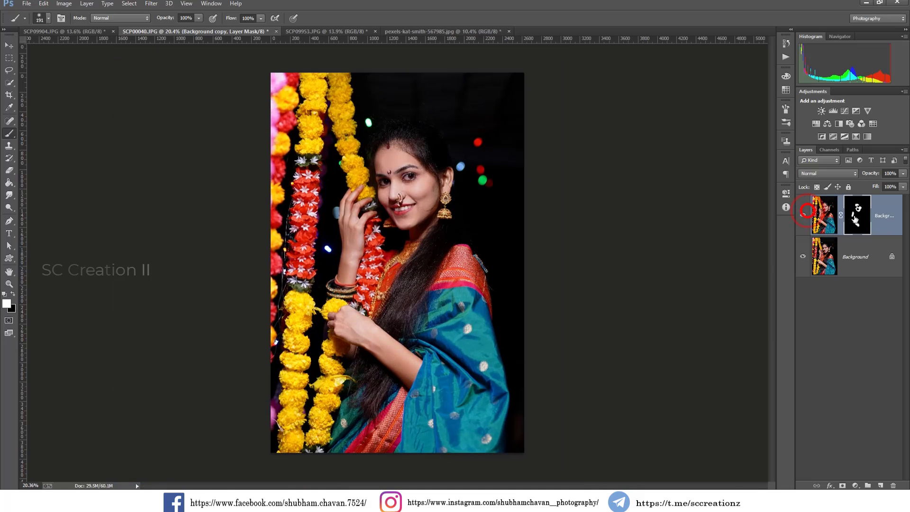
right_click(878, 217)
left_click(811, 335)
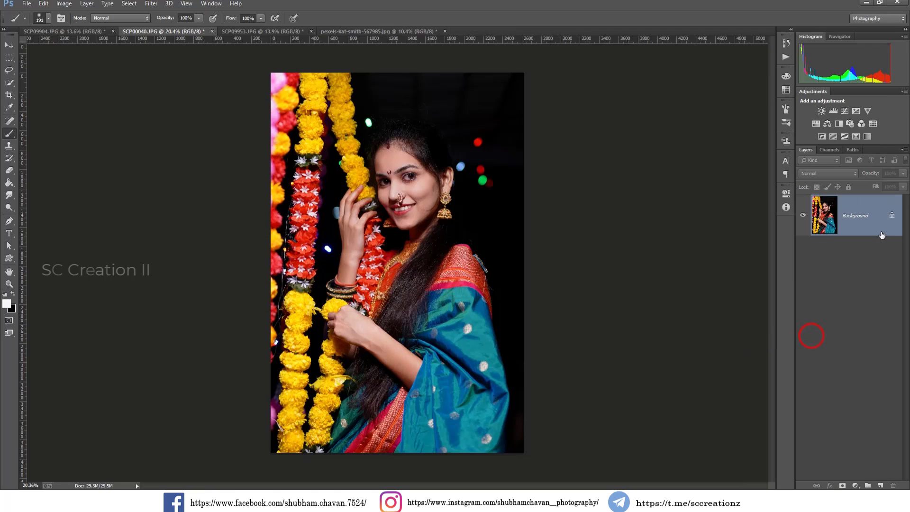
Unlock the Background layer and duplicate it under the name "color grading"
left_click(892, 217)
right_click(884, 213)
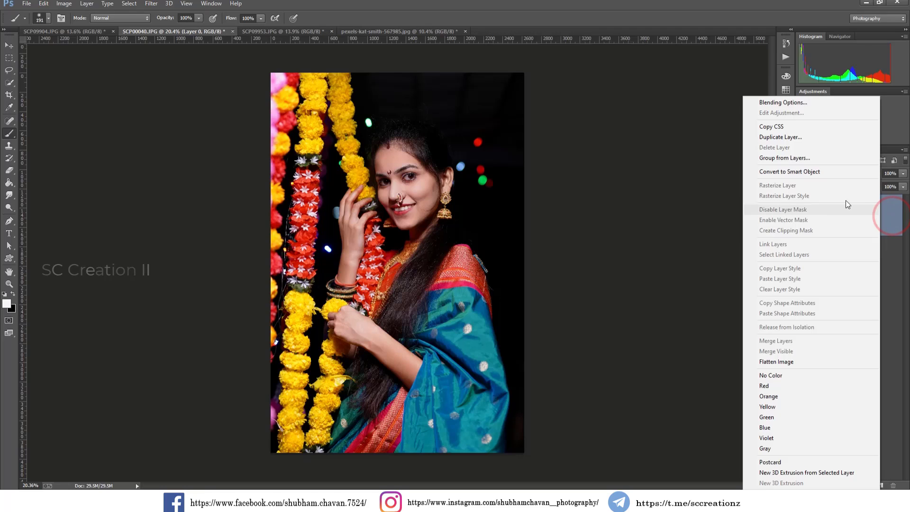
left_click(784, 140)
type("color grading")
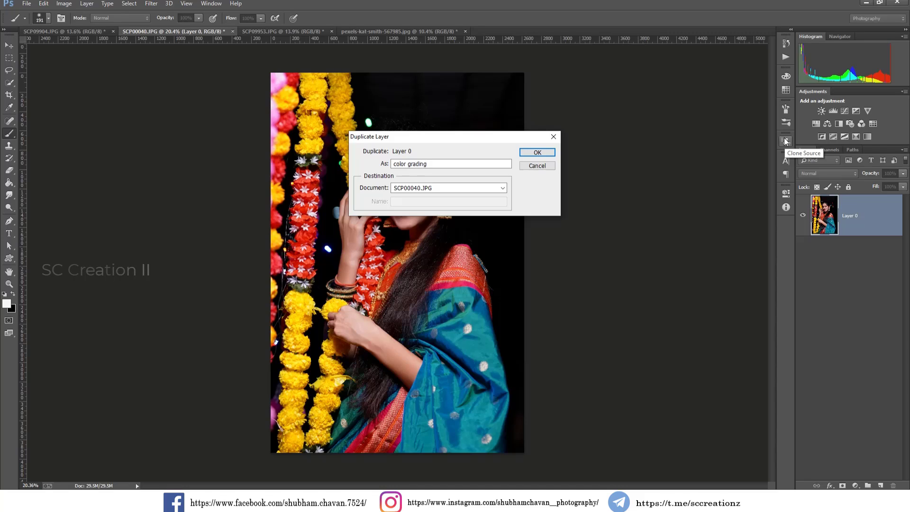
key("Return")
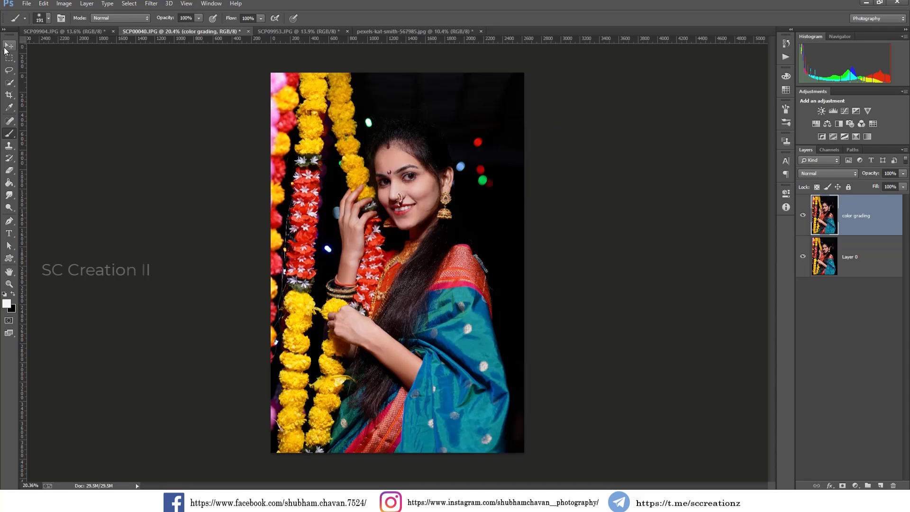
Open the Camera Raw Filter on the "color grading" layer and set Temperature to -7 and Tint to -4
left_click(6, 48)
left_click(151, 3)
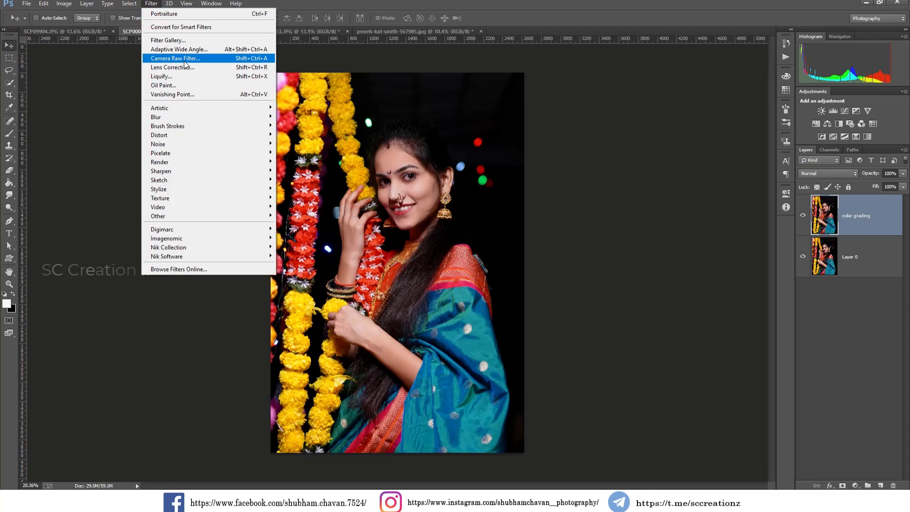
left_click(185, 63)
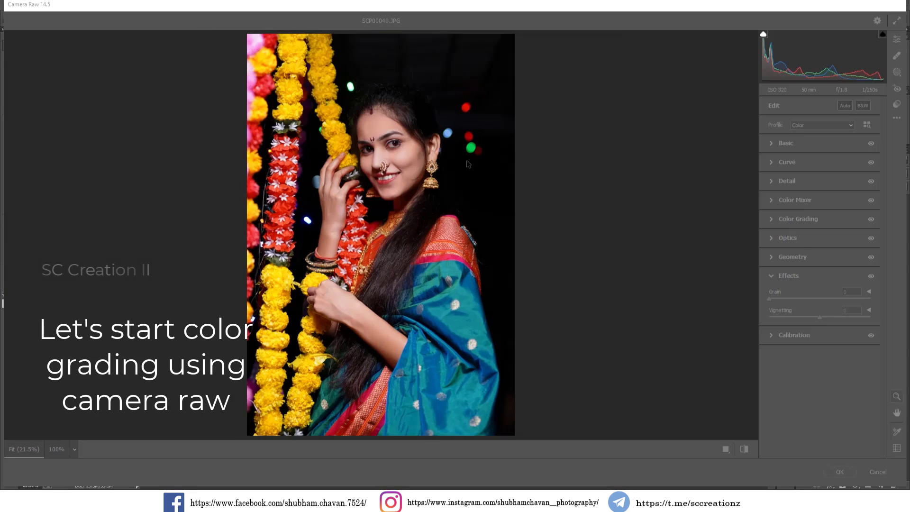
left_click(669, 17)
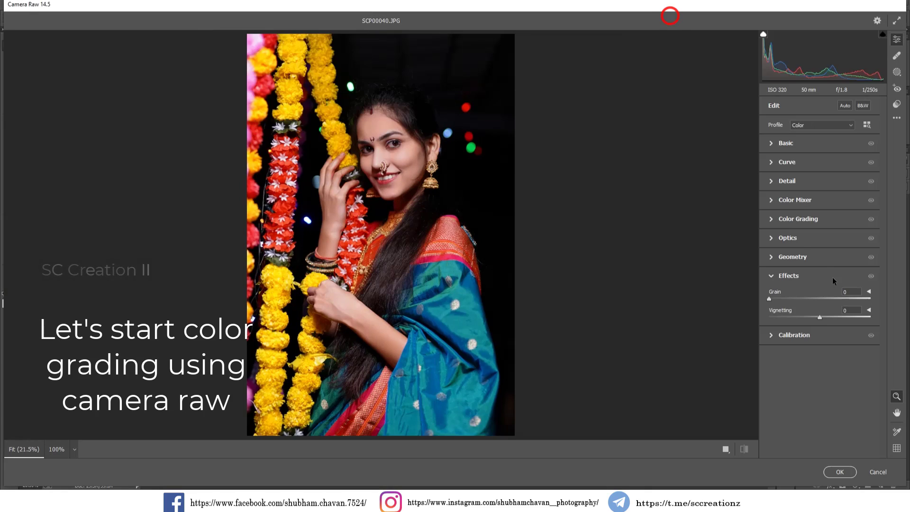
left_click(776, 143)
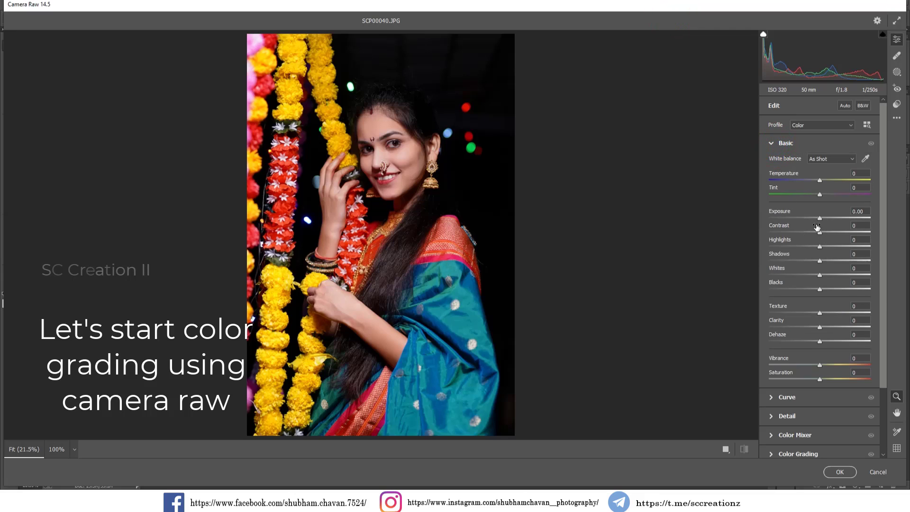
left_click_drag(819, 179, 817, 180)
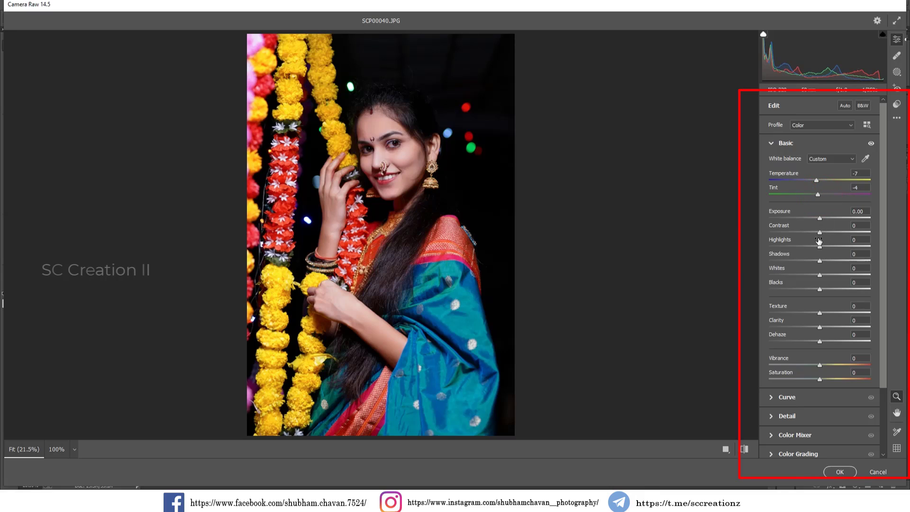
Set Contrast to -20, Highlights to -70, Shadows to +21, Whites to -67 and Blacks to -23 in the basic adjustments
left_click_drag(815, 234, 796, 233)
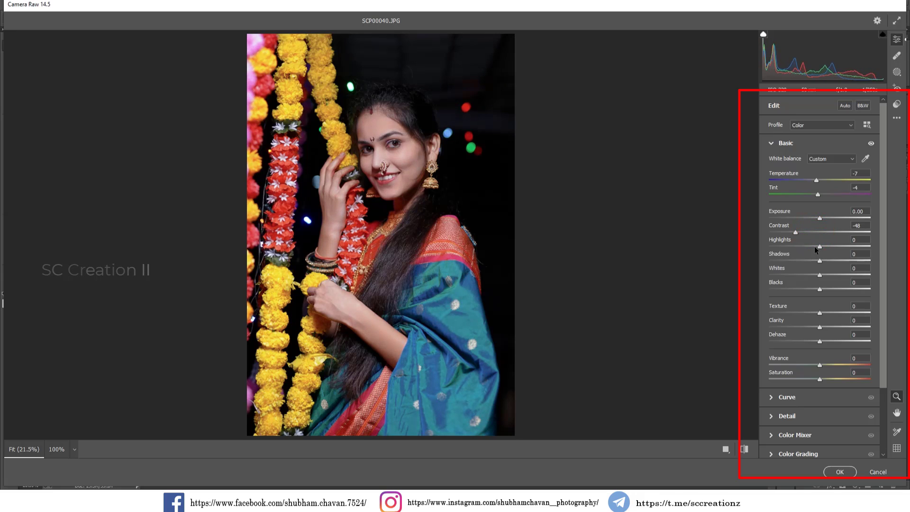
left_click_drag(794, 248, 786, 275)
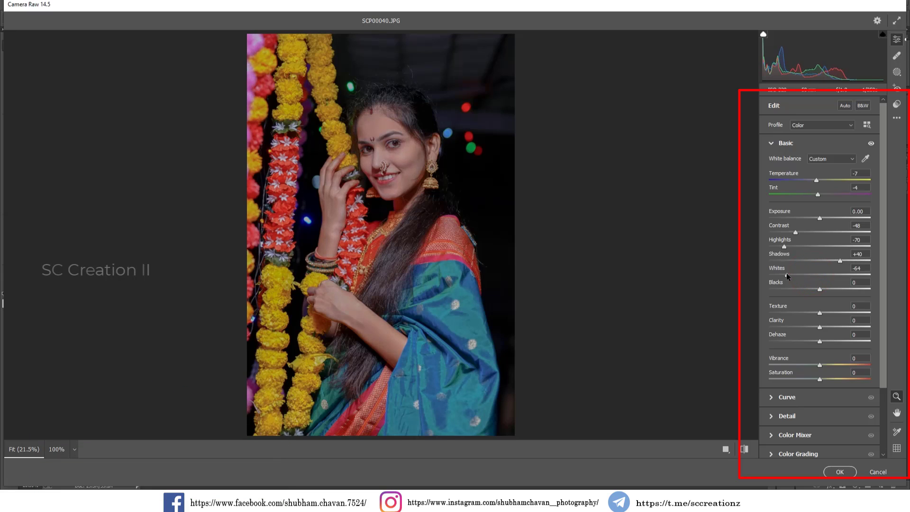
left_click_drag(782, 276, 830, 265)
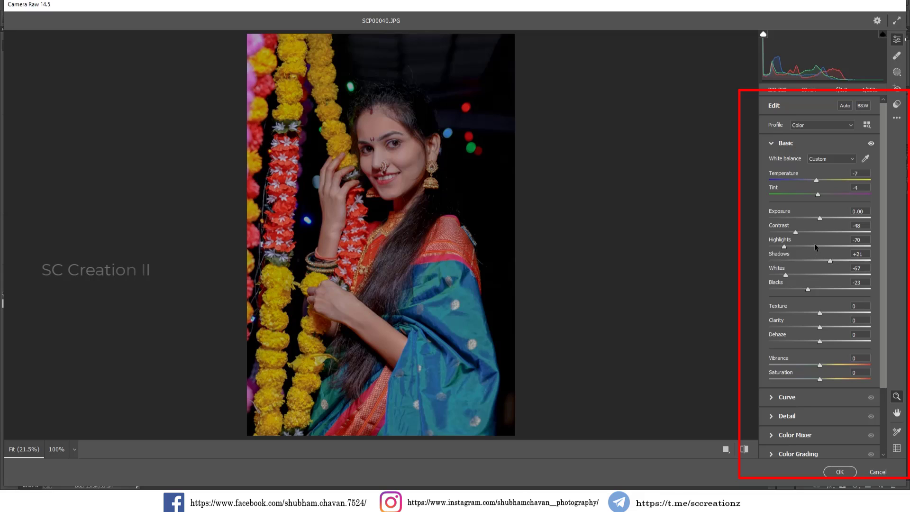
left_click(808, 232)
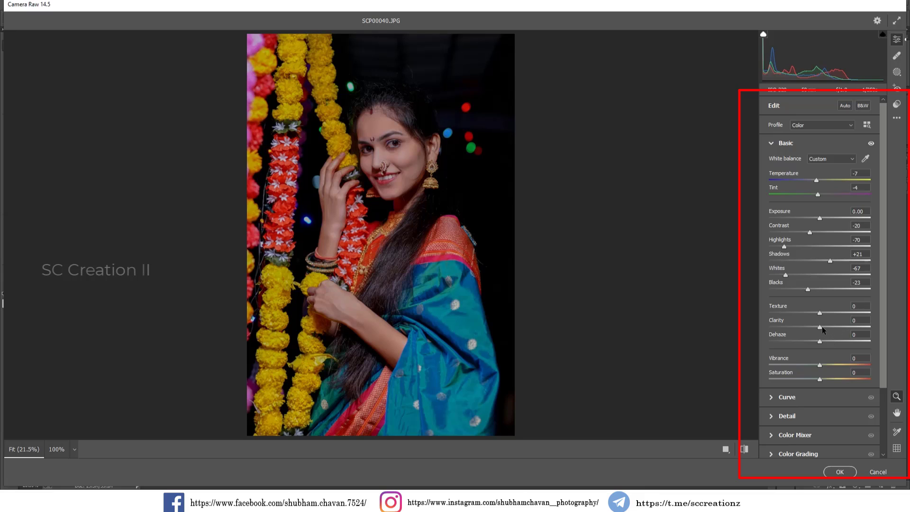
Set Clarity to +11, Vibrance to +7 and Saturation to -15 in the basic adjustments
left_click_drag(826, 326, 826, 327)
left_click_drag(814, 379, 808, 381)
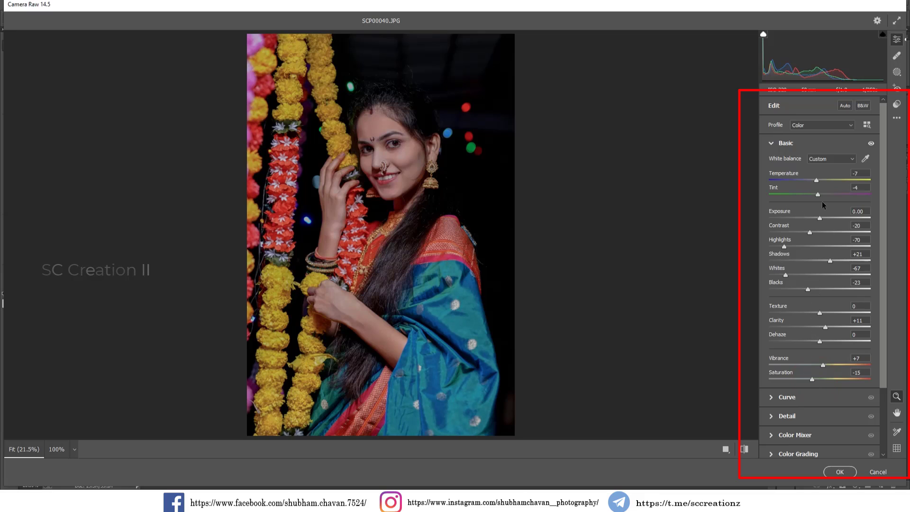
left_click(782, 143)
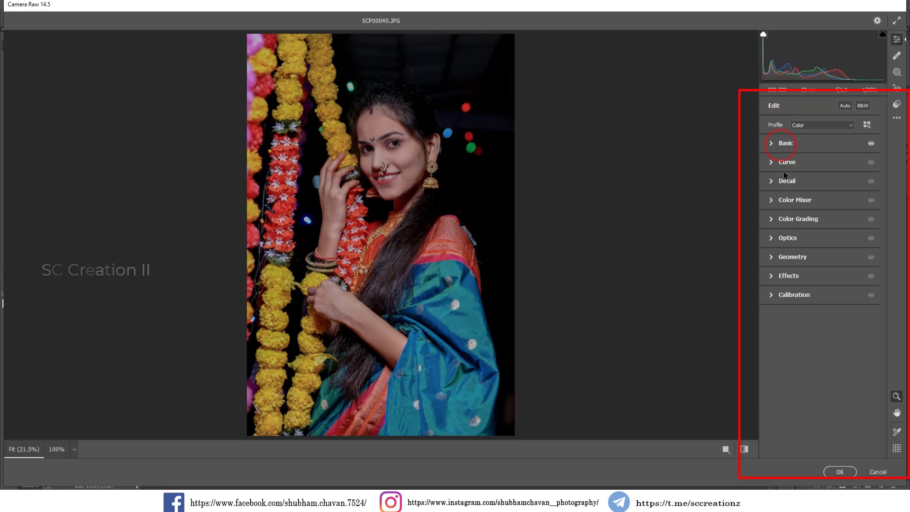
Shape the parametric curve with Highlights -50, Lights +45, Darks +20 and Shadows -37
left_click(782, 163)
left_click(788, 177)
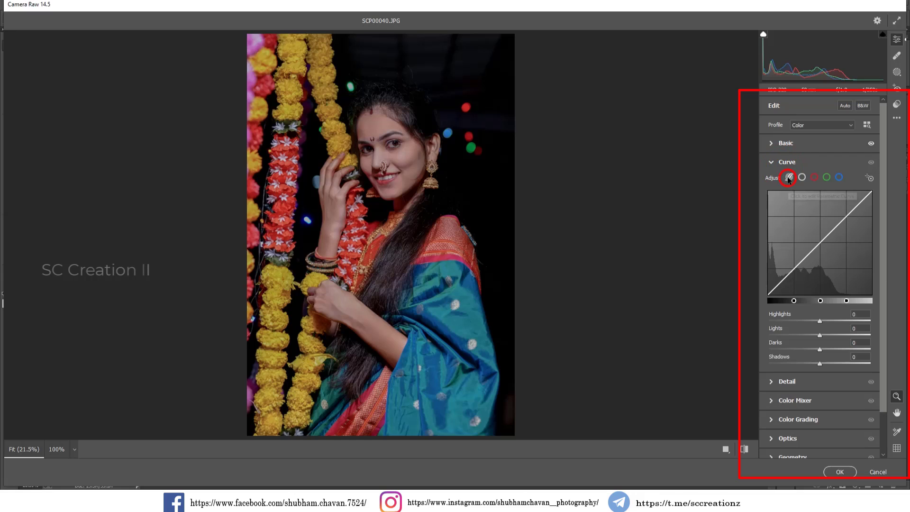
left_click_drag(811, 321, 803, 322)
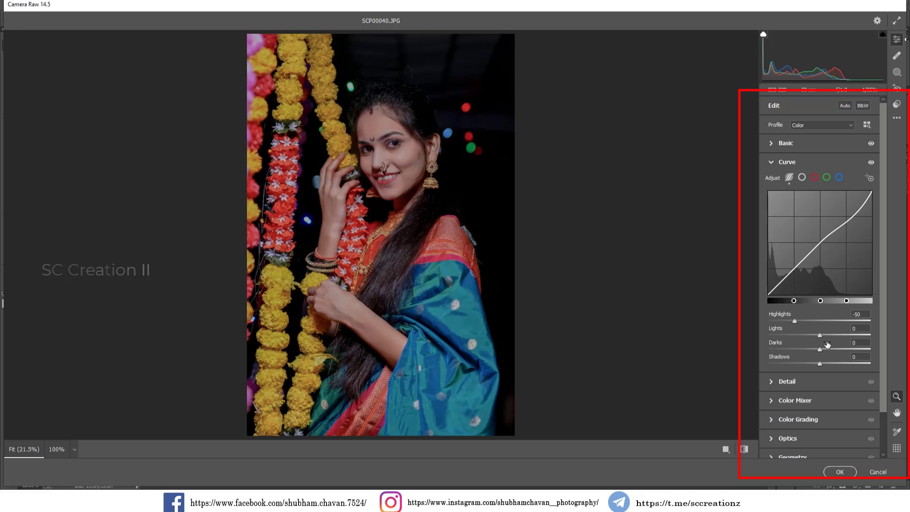
left_click_drag(819, 335, 842, 339)
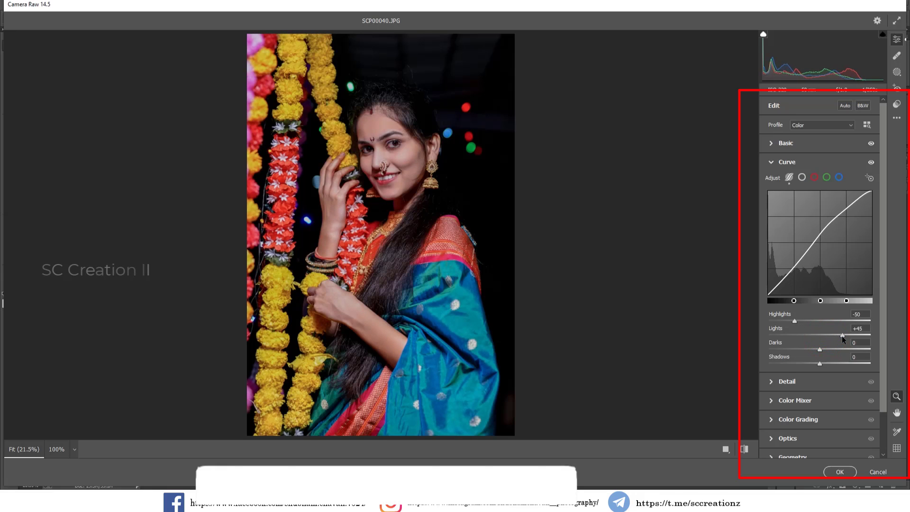
left_click_drag(819, 349, 800, 363)
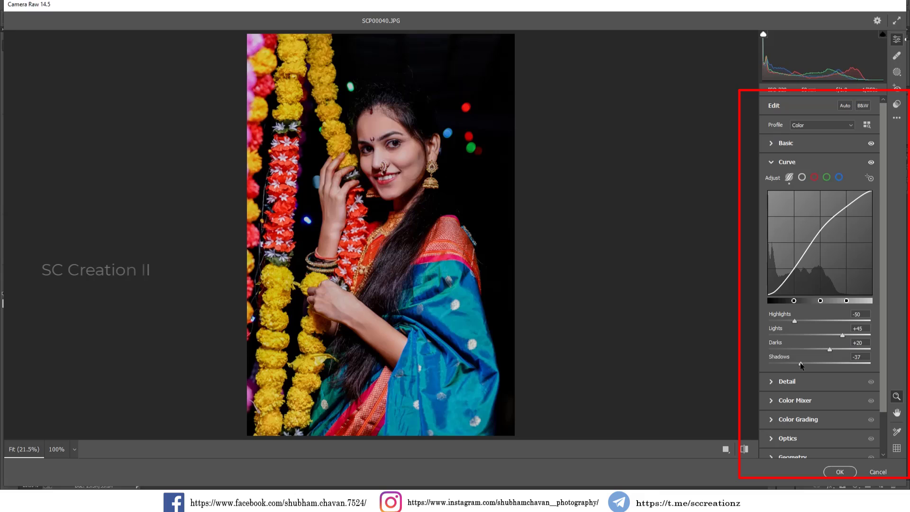
Shape the point curve with four points, including input 40 to output 32, 126 to 138 and 210 to 214
left_click(801, 177)
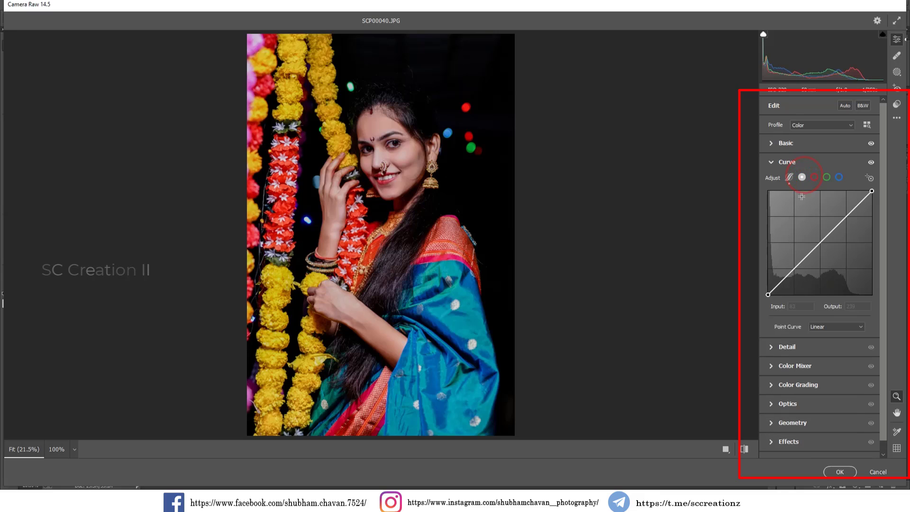
left_click(802, 179)
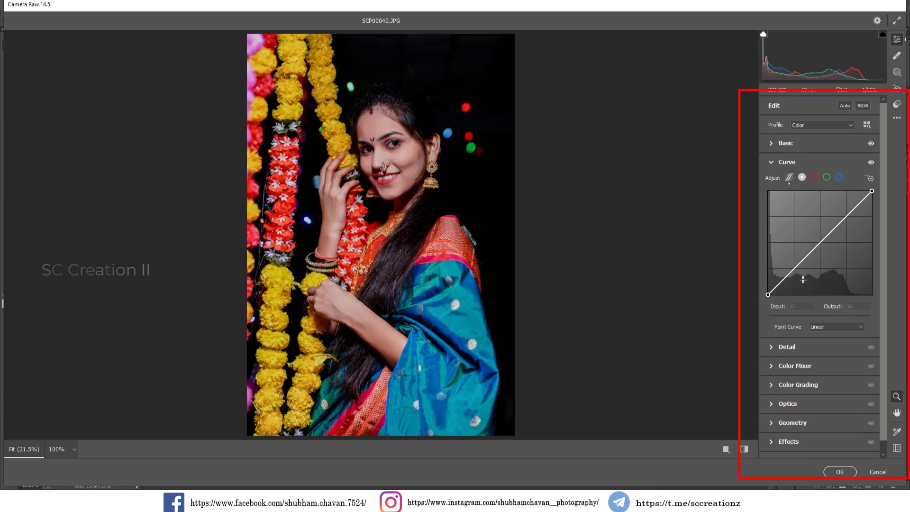
left_click(780, 279)
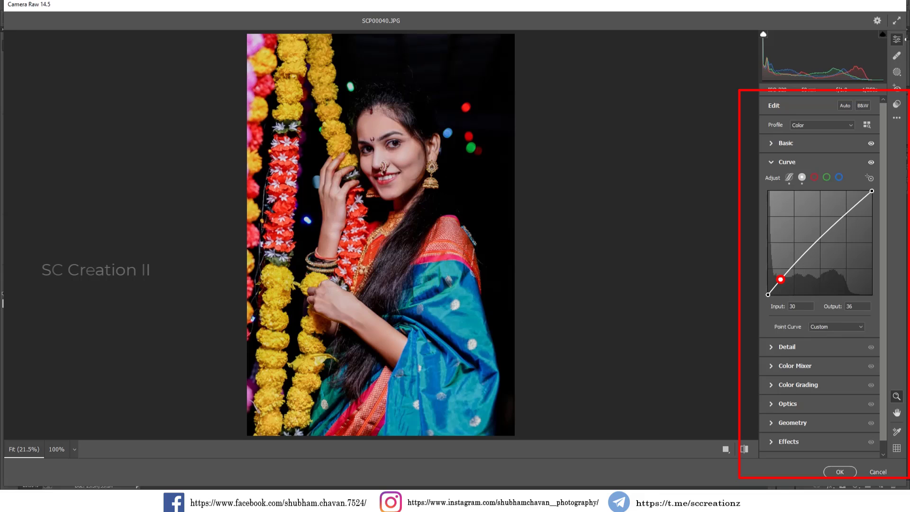
left_click(794, 268)
left_click_drag(780, 279, 786, 279)
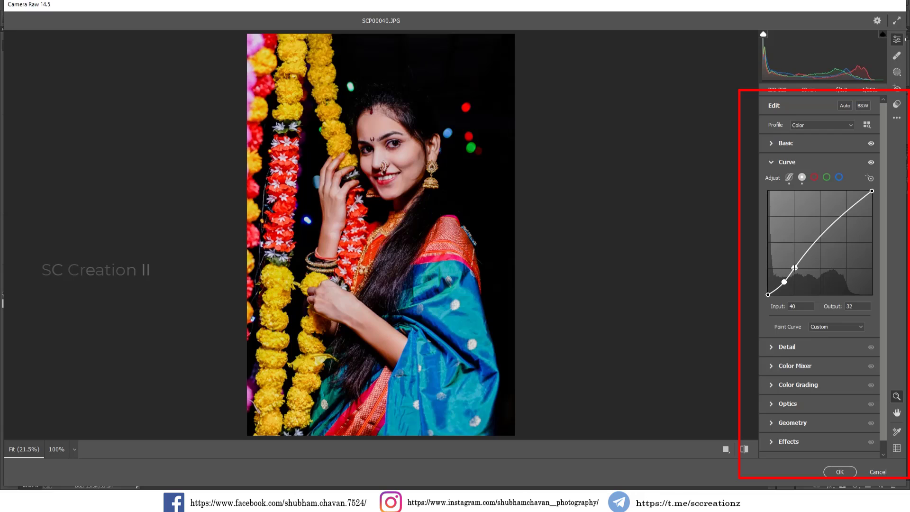
left_click(794, 268)
left_click(818, 237)
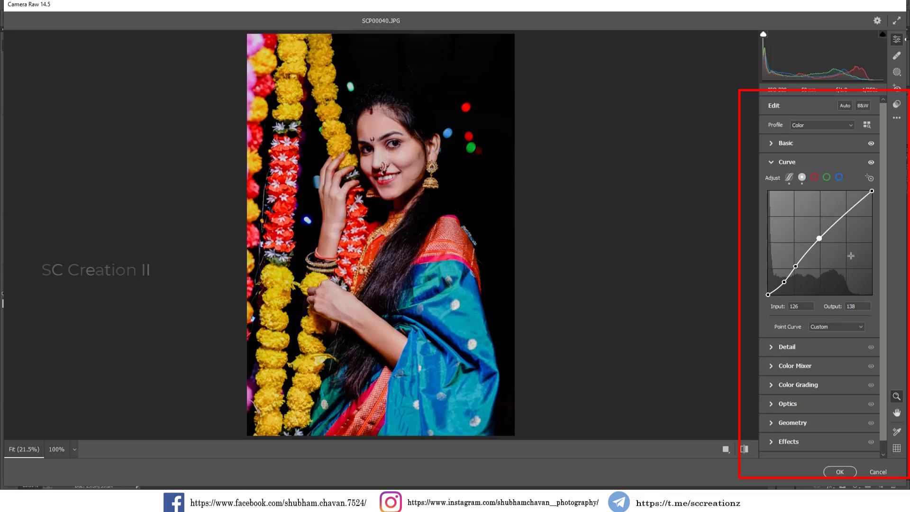
left_click(852, 207)
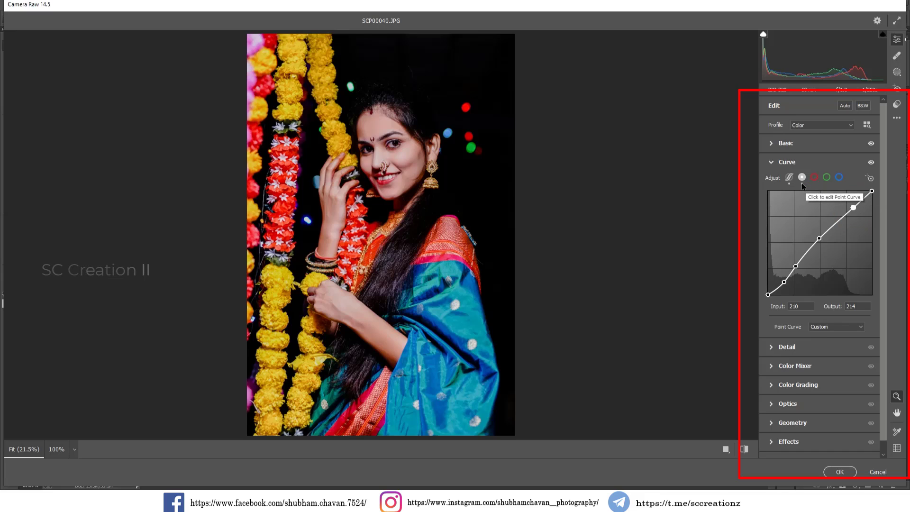
Readjust the parametric curve, setting Lights to +29, Darks to +19 and Shadows to -13, and fine-tune its Highlights
left_click(788, 177)
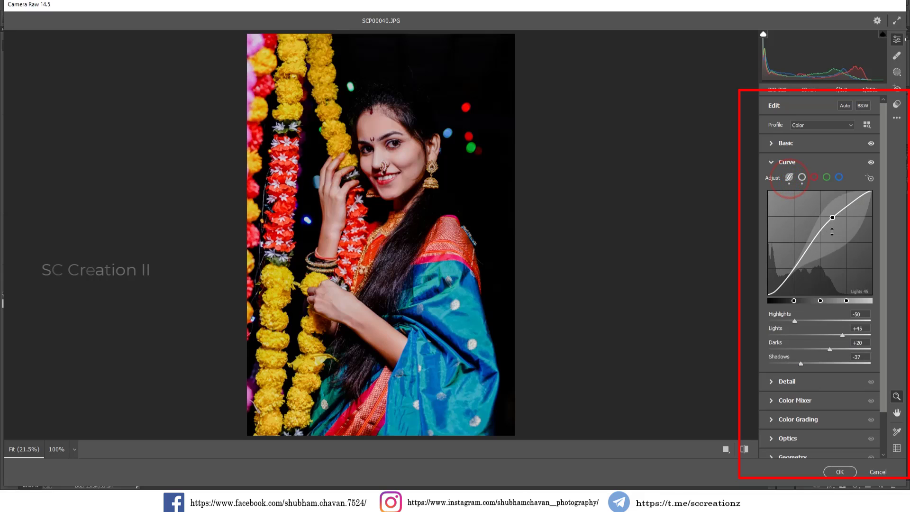
left_click_drag(827, 226, 820, 243)
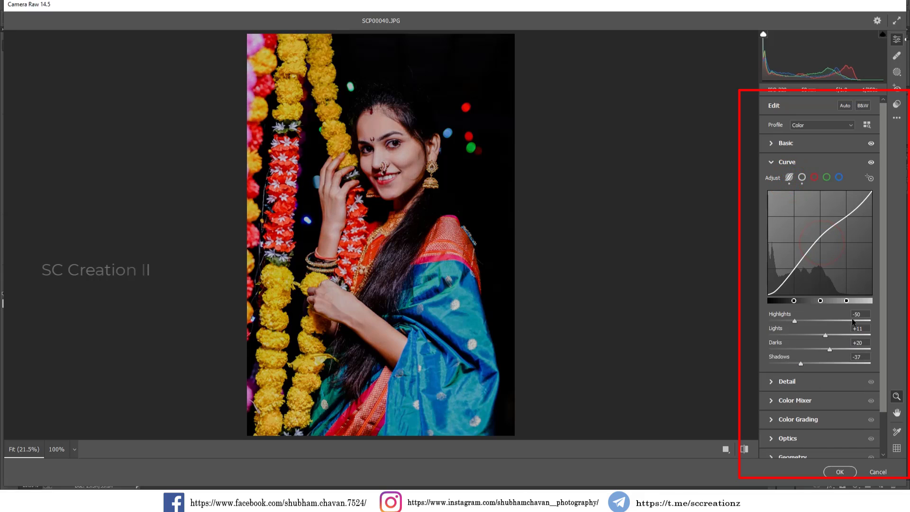
left_click_drag(823, 334, 811, 363)
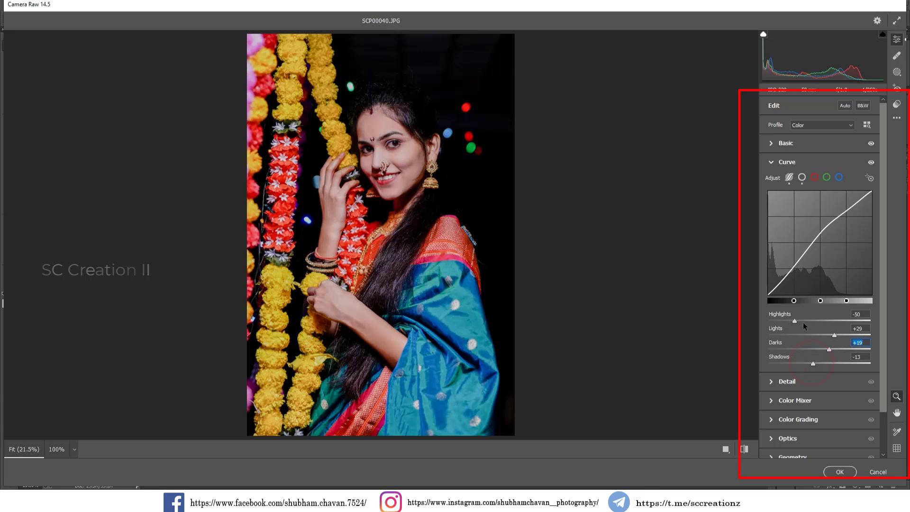
mouse_move(805, 322)
left_mouse_down()
mouse_move(861, 325)
mouse_move(803, 321)
left_mouse_up()
Shape the red channel curve with four points, including input 55 to output 41, 115 to 117 and 200 to 205
left_click(813, 177)
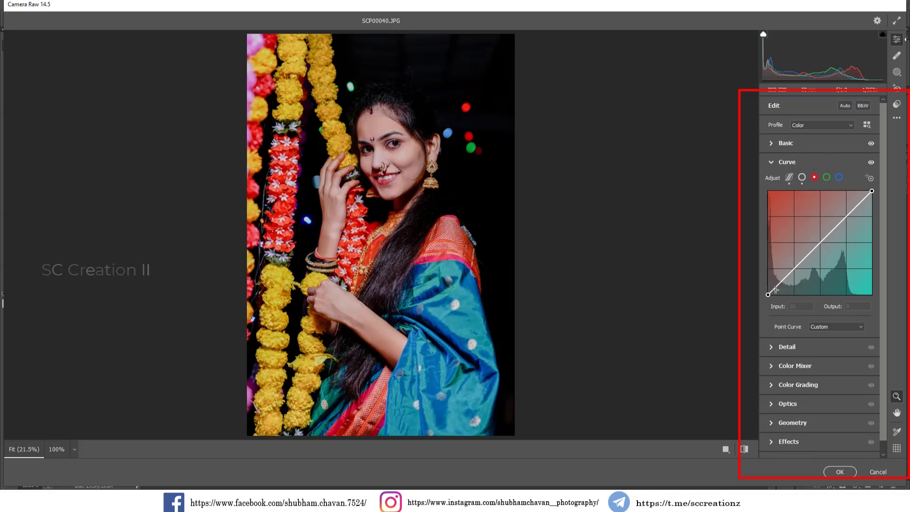
left_click_drag(774, 287, 790, 278)
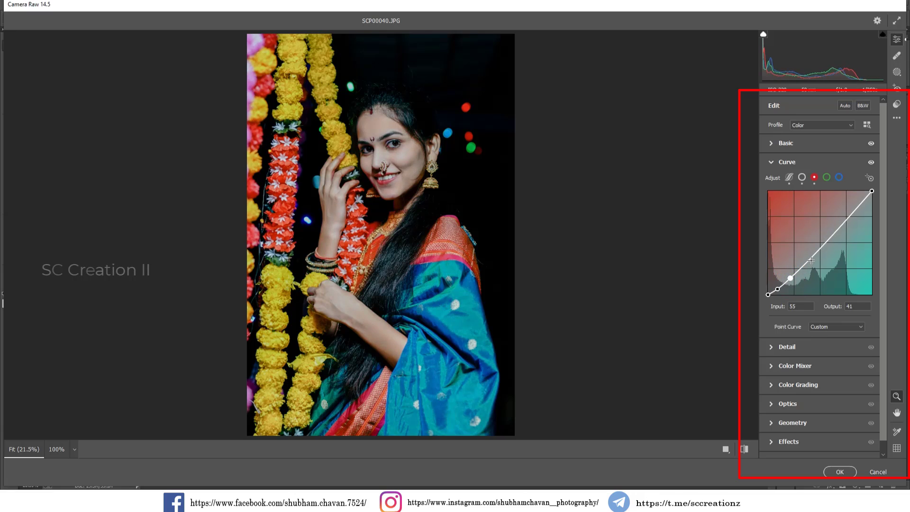
left_click_drag(817, 251, 815, 246)
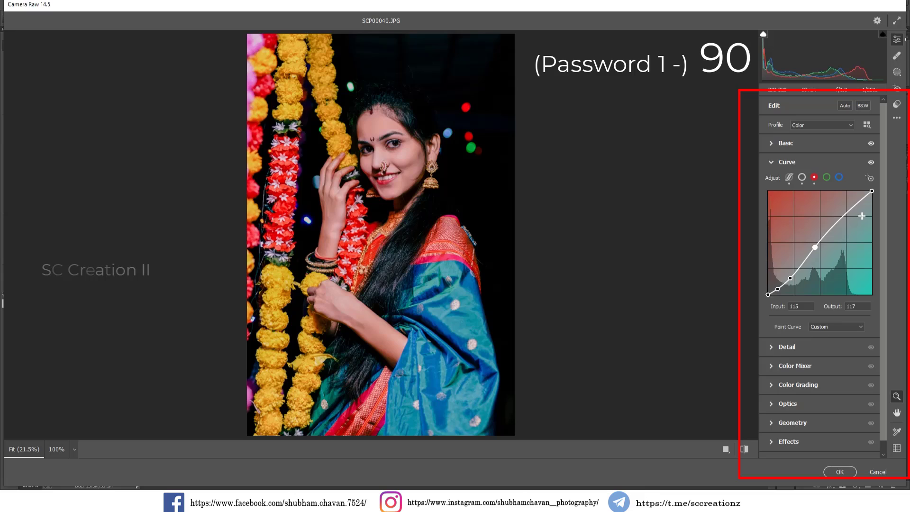
left_click_drag(851, 208, 849, 211)
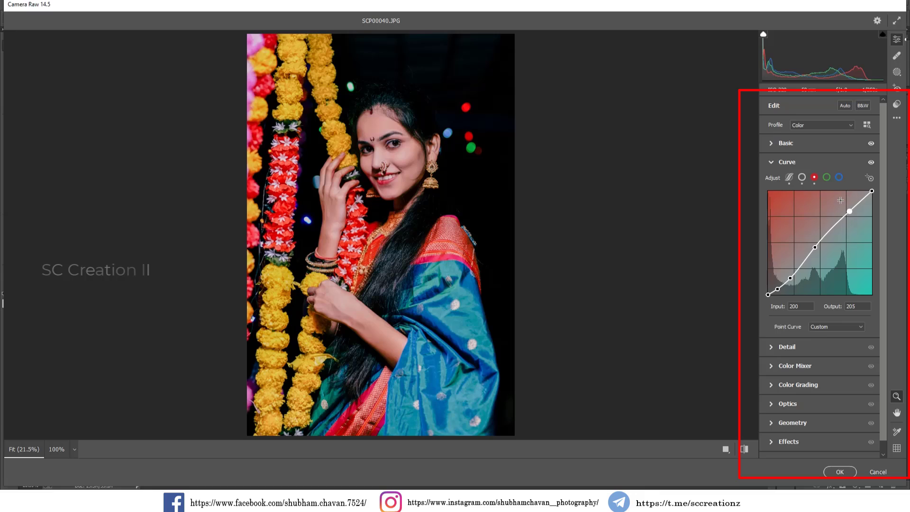
Shape the green channel curve with four points, including input 54 to output 45, 120 to 121 and 201 to 214
left_click(826, 177)
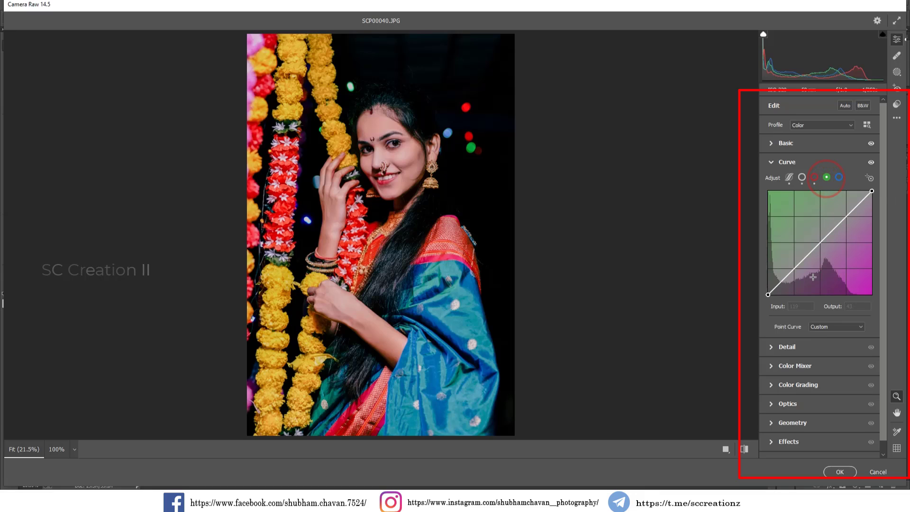
mouse_move(776, 288)
left_mouse_down()
mouse_move(788, 262)
mouse_move(779, 264)
mouse_move(789, 276)
left_mouse_up()
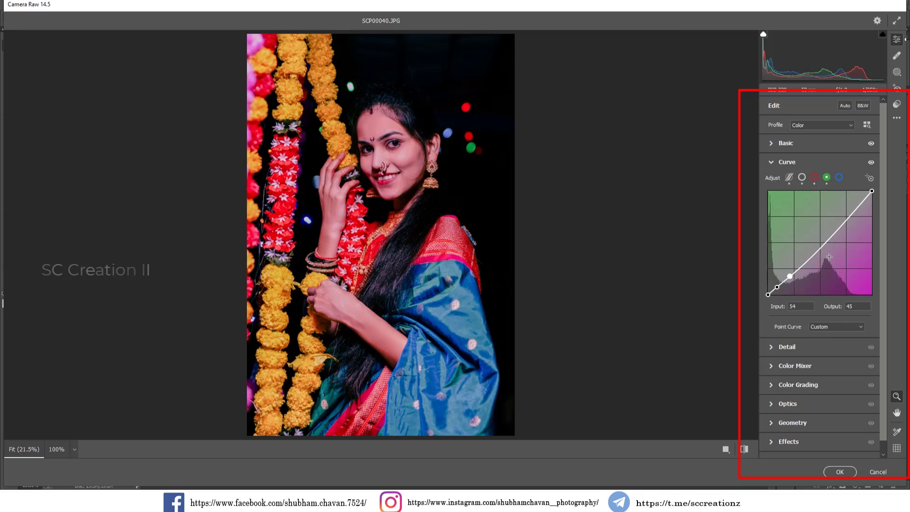
left_click_drag(820, 248, 815, 245)
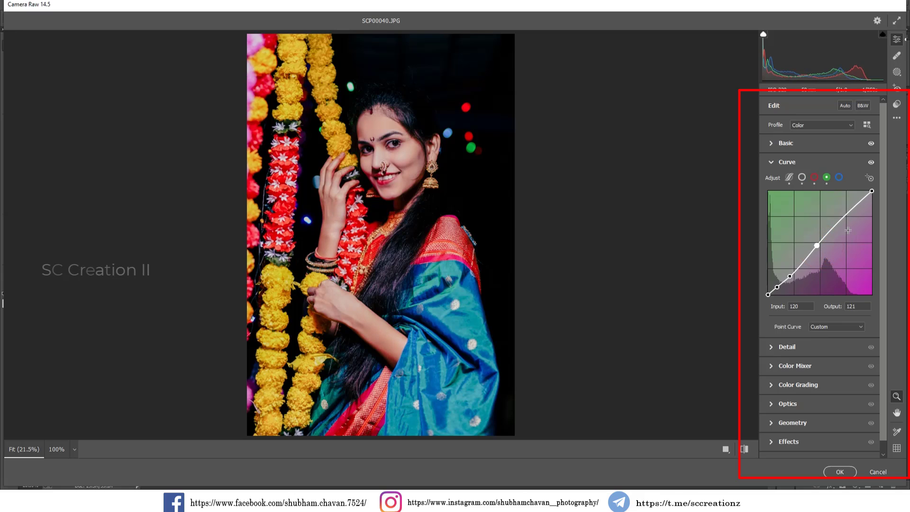
left_click_drag(851, 210, 850, 207)
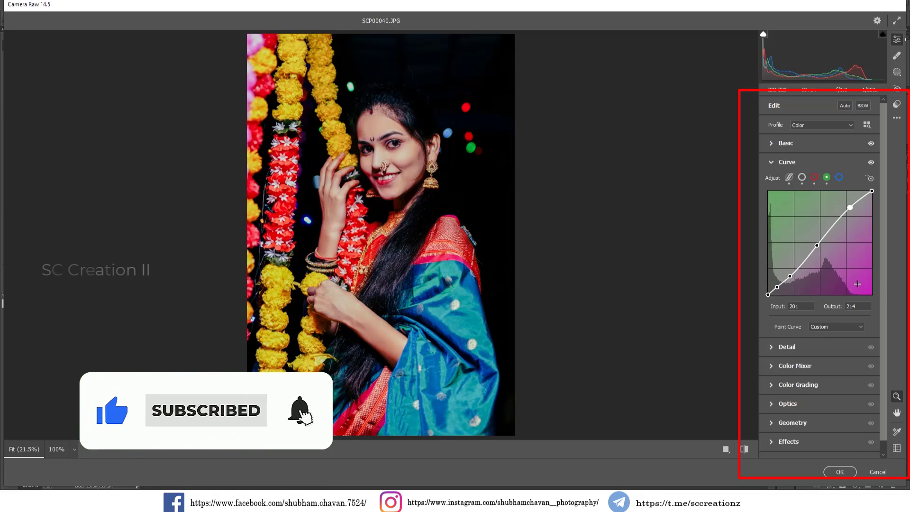
Shape the blue channel curve with four points, including input 26 to output 15, 123 to 126 and 198 to 210
left_click(839, 177)
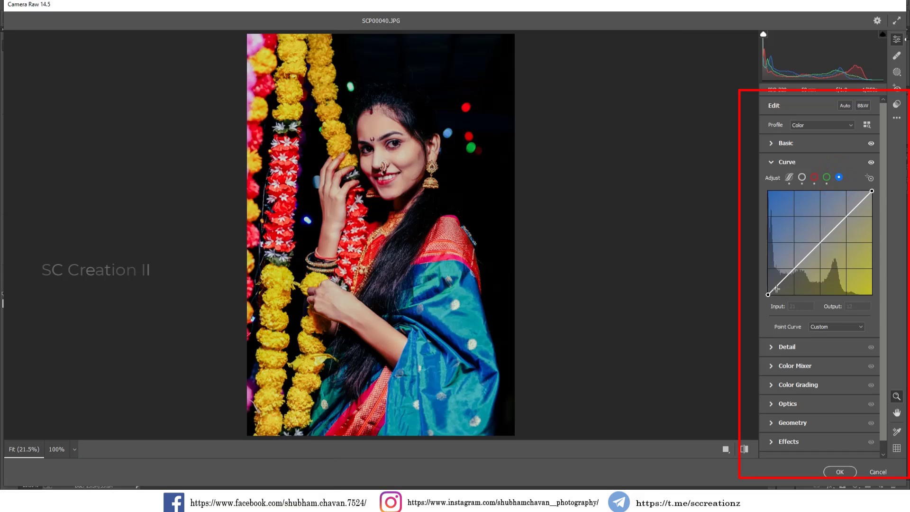
left_click_drag(778, 284, 777, 288)
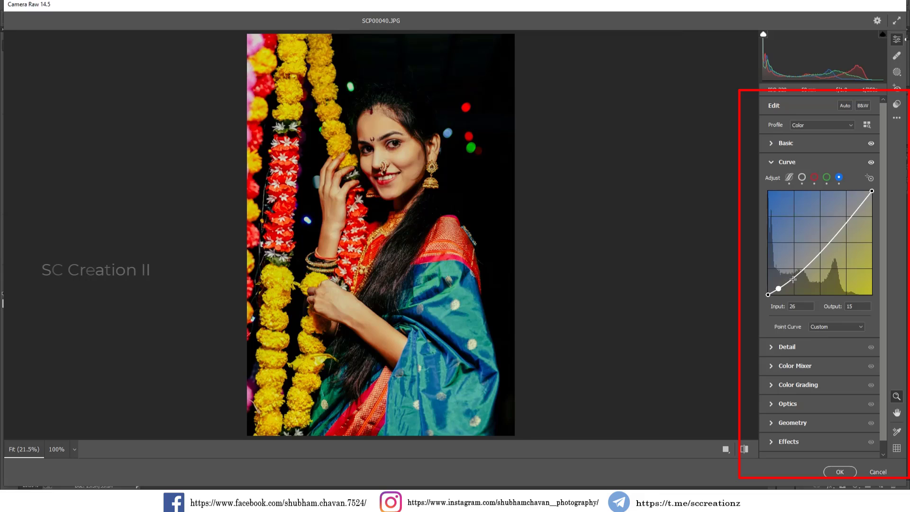
left_click_drag(792, 279, 818, 243)
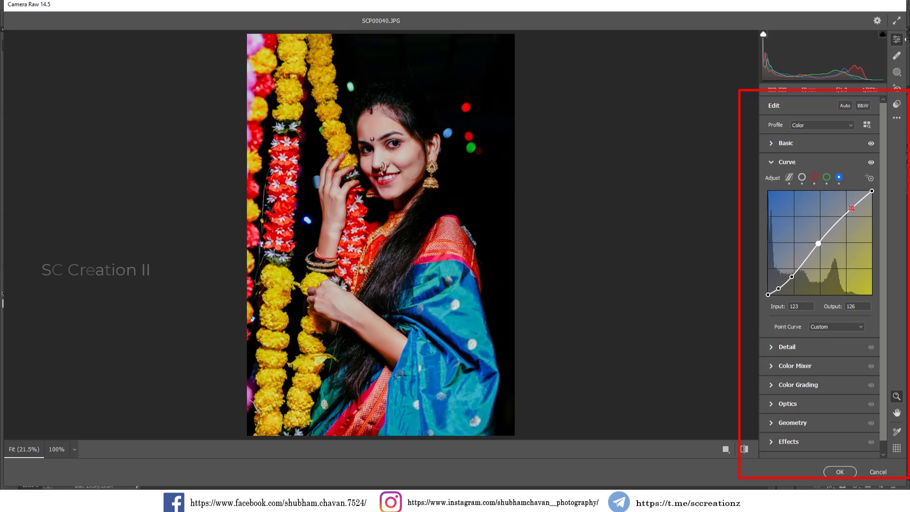
left_click_drag(850, 213, 848, 209)
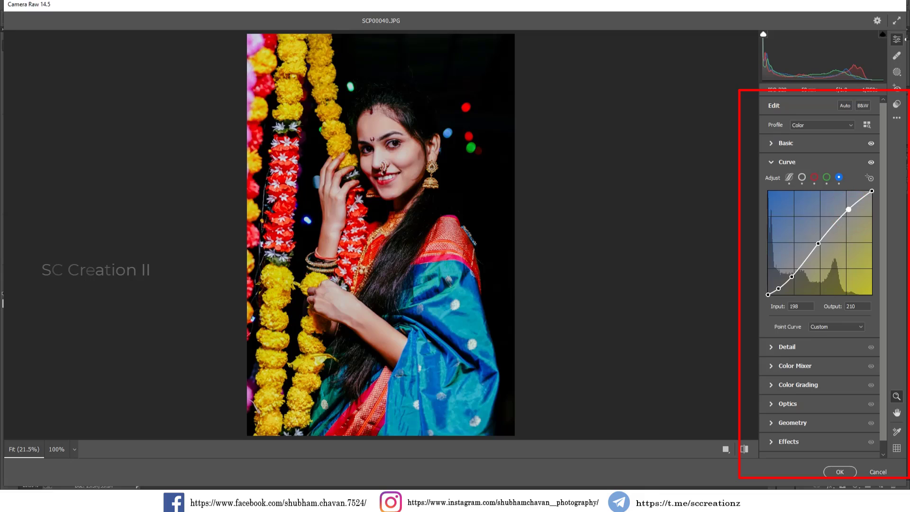
left_click(785, 163)
In the Detail settings, set Noise Reduction to 17 and Color Noise Reduction to 13
left_click(790, 183)
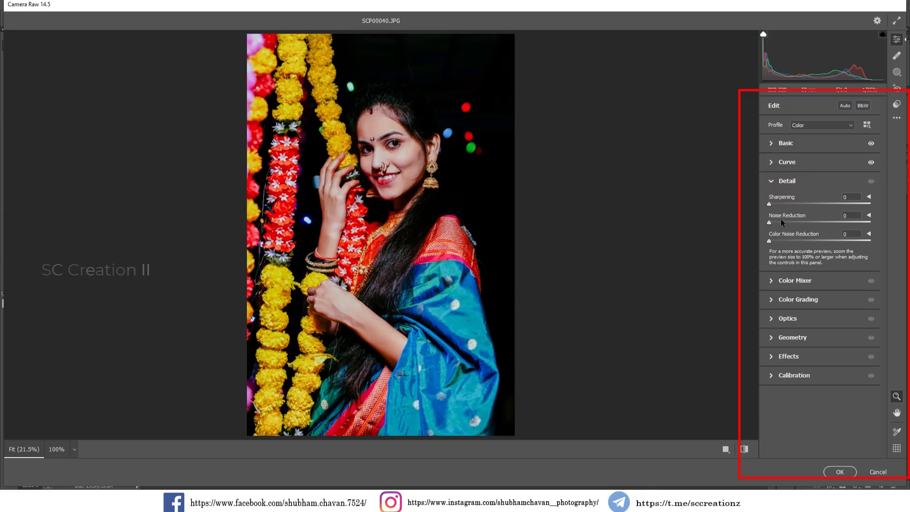
left_click(778, 240)
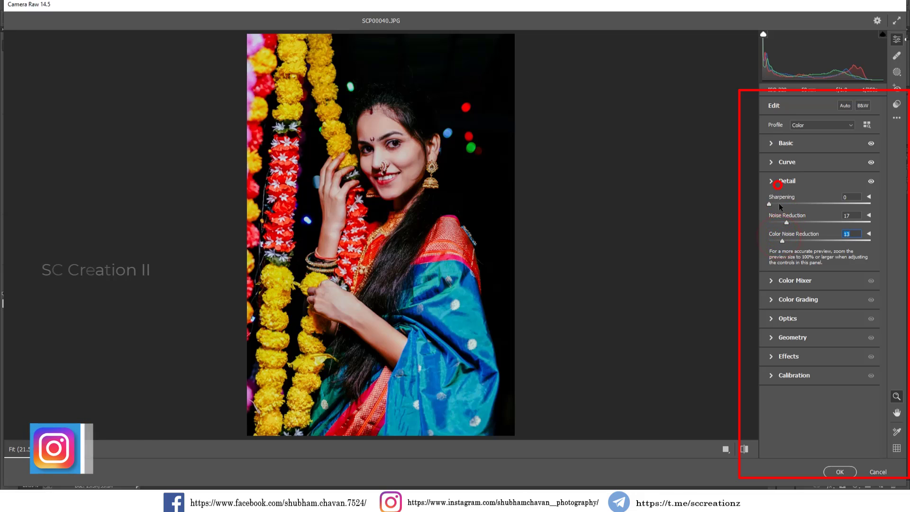
left_click(778, 184)
Set the Color Mixer hues to Oranges -2, Yellows -20, Greens -33, Aquas -5 and Blues +6, and adjust Purples and Magentas
left_click(777, 200)
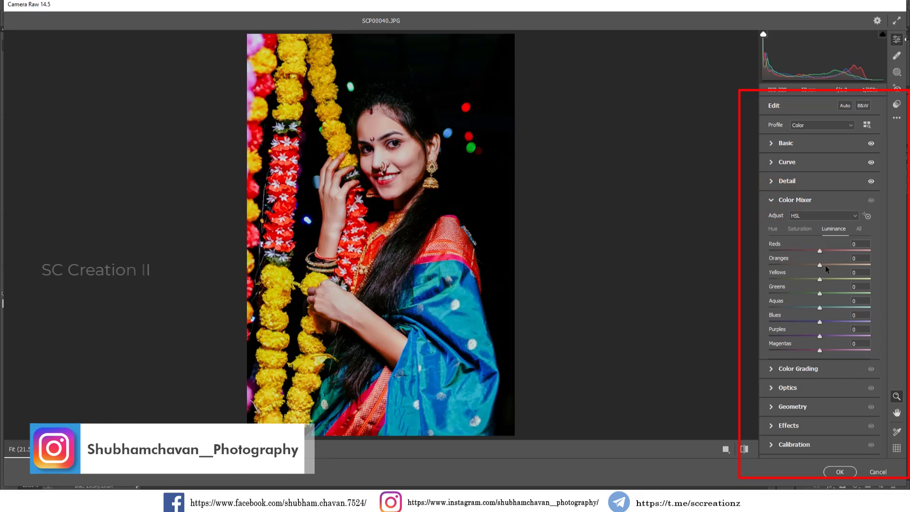
left_click(772, 229)
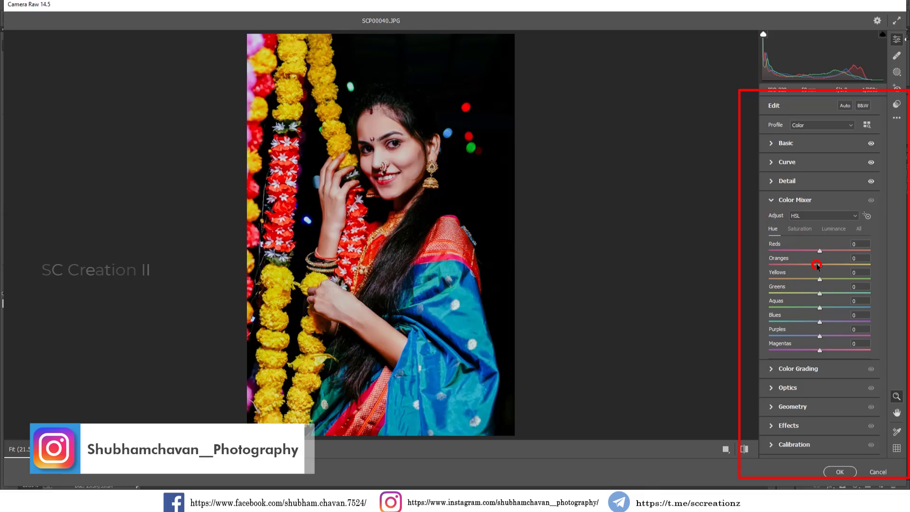
left_click_drag(816, 264, 819, 322)
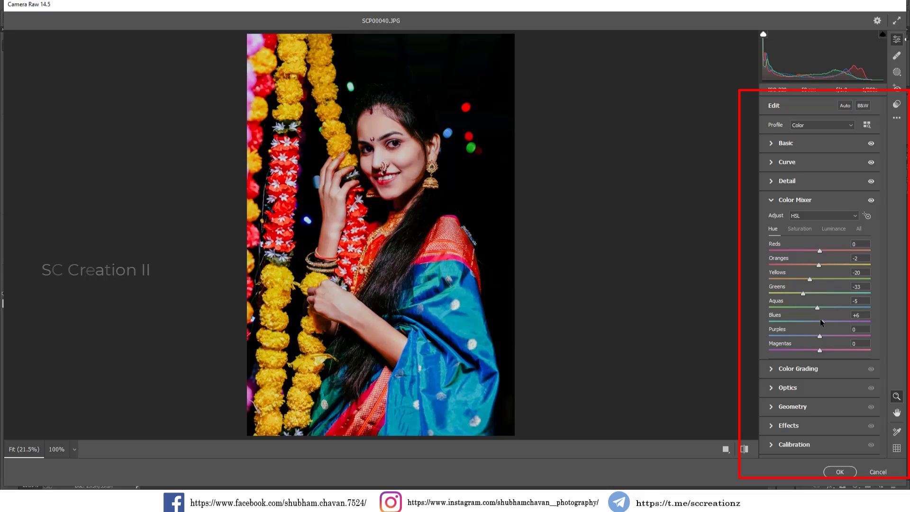
left_click_drag(823, 336, 831, 338)
left_click(829, 350)
Set the Color Mixer saturation to Oranges -5, Yellows -59, Greens -43, Aquas +11, Blues +12, Purples -37 and Magentas -35
left_click(804, 230)
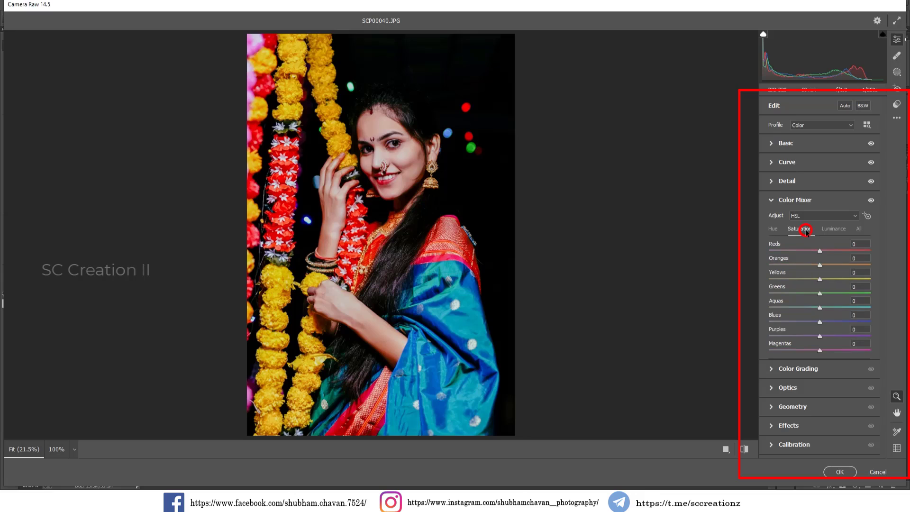
left_click(818, 266)
left_click_drag(809, 280, 791, 279)
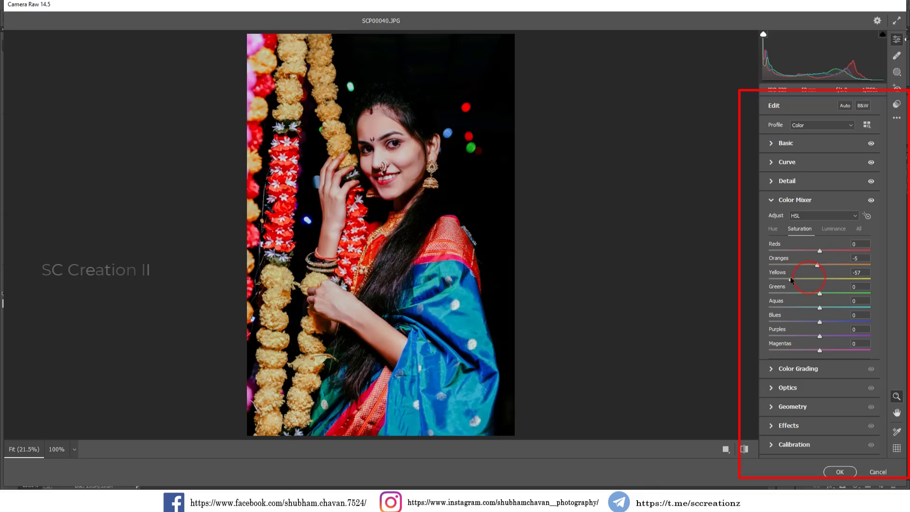
left_click(804, 292)
left_click(824, 307)
left_click(826, 321)
left_click_drag(826, 318, 825, 320)
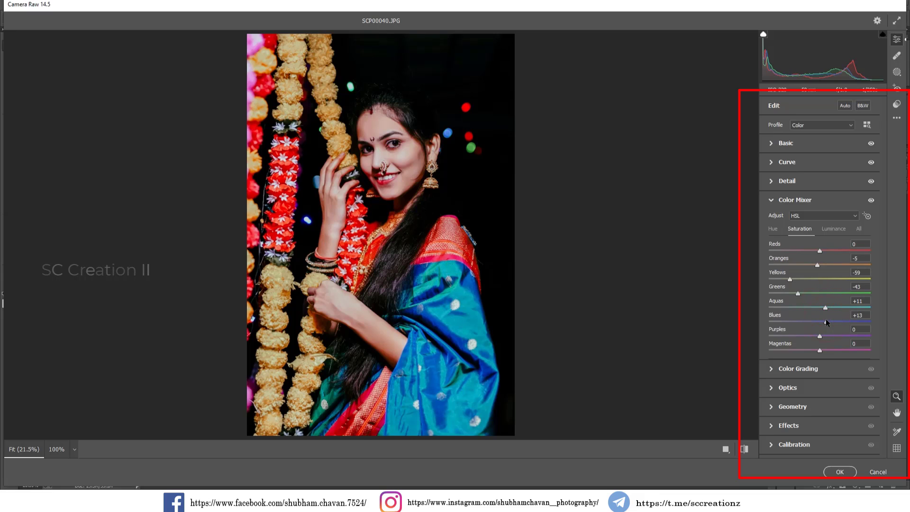
left_click(802, 335)
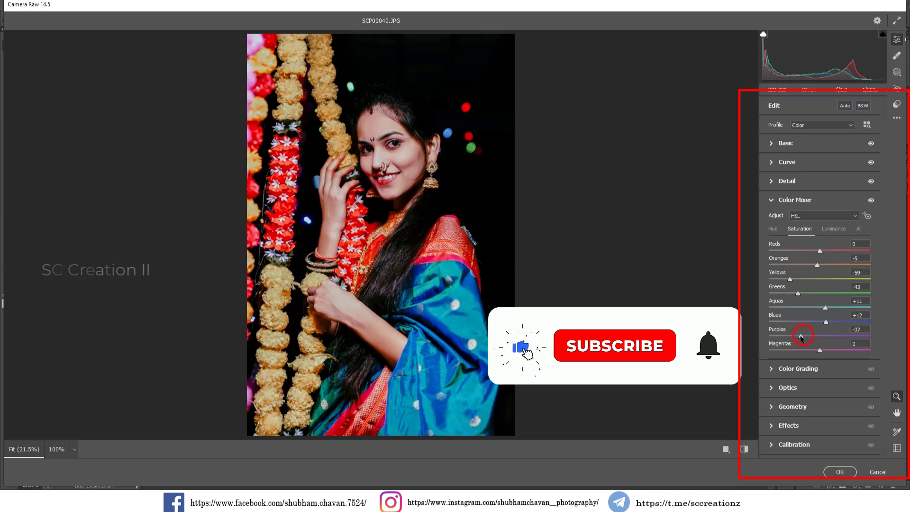
left_click(801, 349)
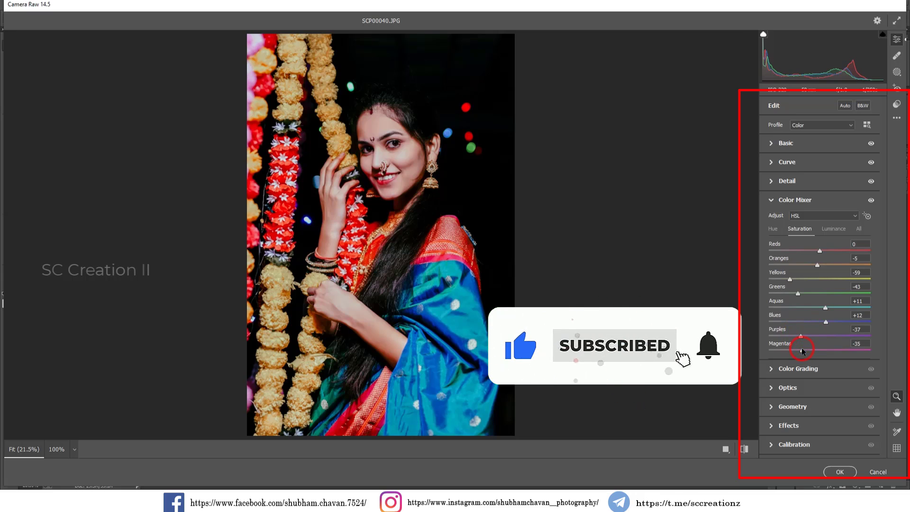
Set the Color Mixer luminance to Reds +3, Oranges +15 and Greens +17
left_click(837, 229)
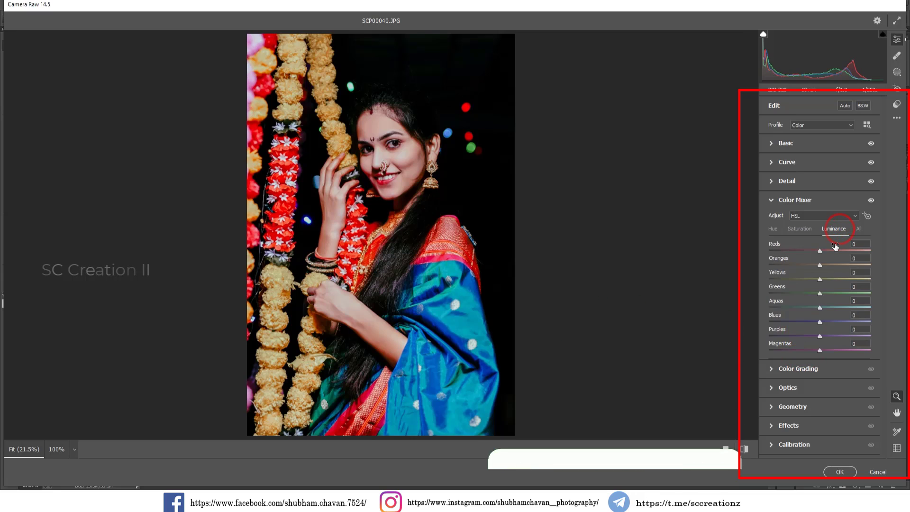
left_click_drag(819, 250, 825, 264)
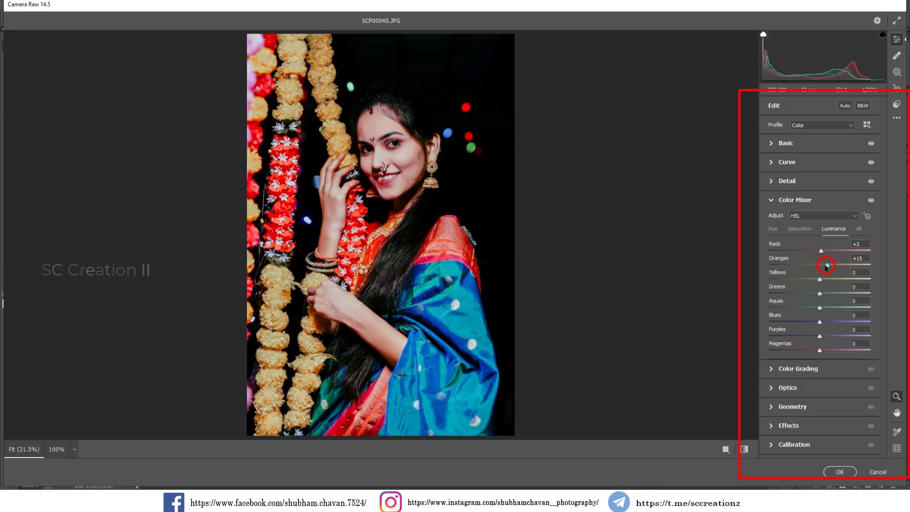
left_click_drag(819, 294, 827, 294)
left_click(784, 205)
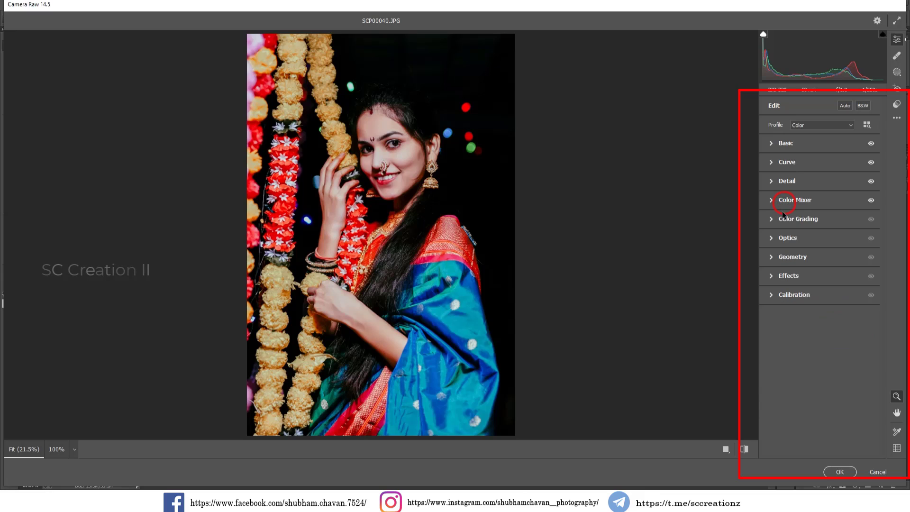
In Color Grading, tint the shadows with hue 49 and saturation 22
left_click(789, 220)
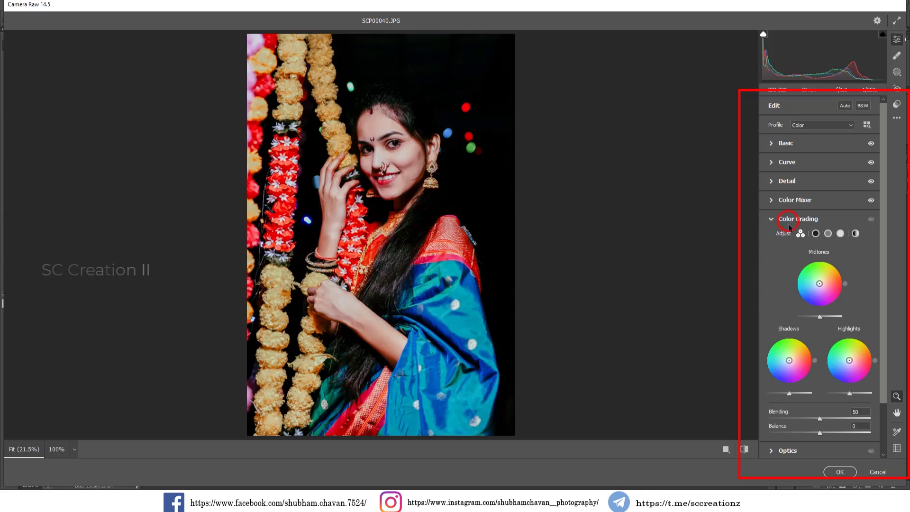
left_click(815, 233)
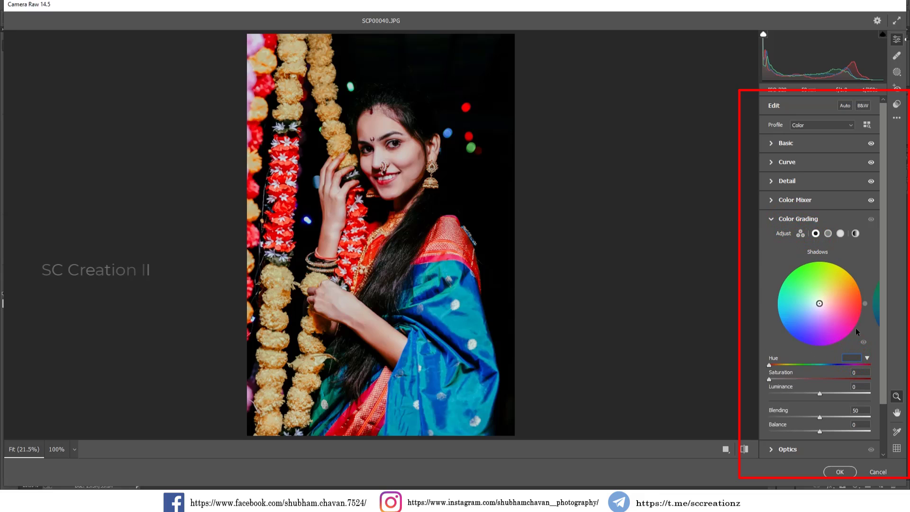
type("49")
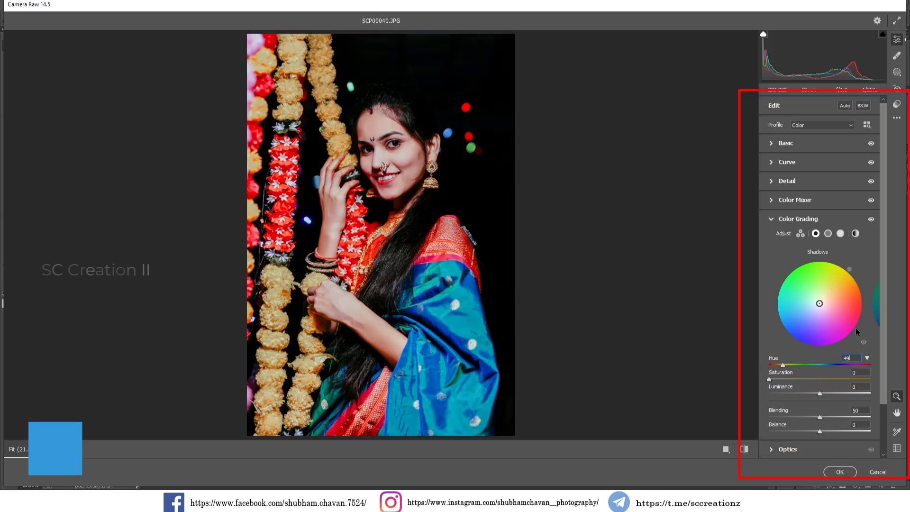
key("Tab")
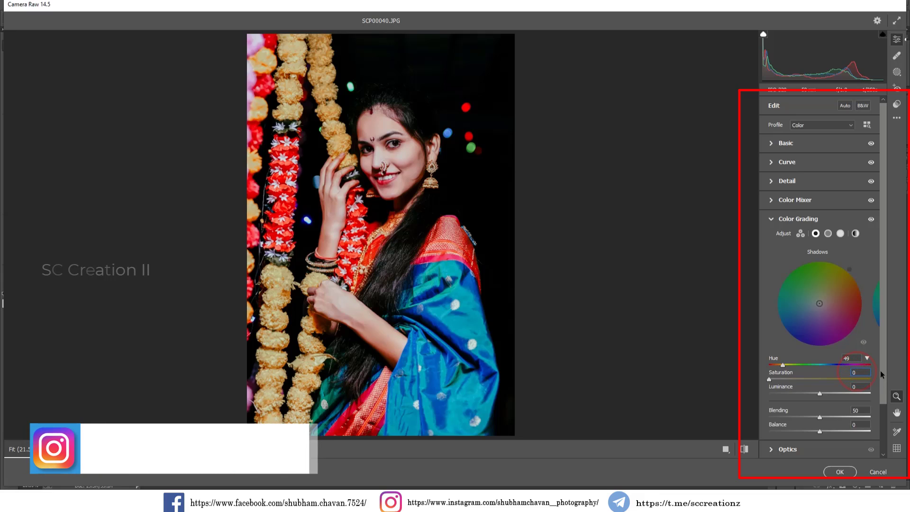
type("22")
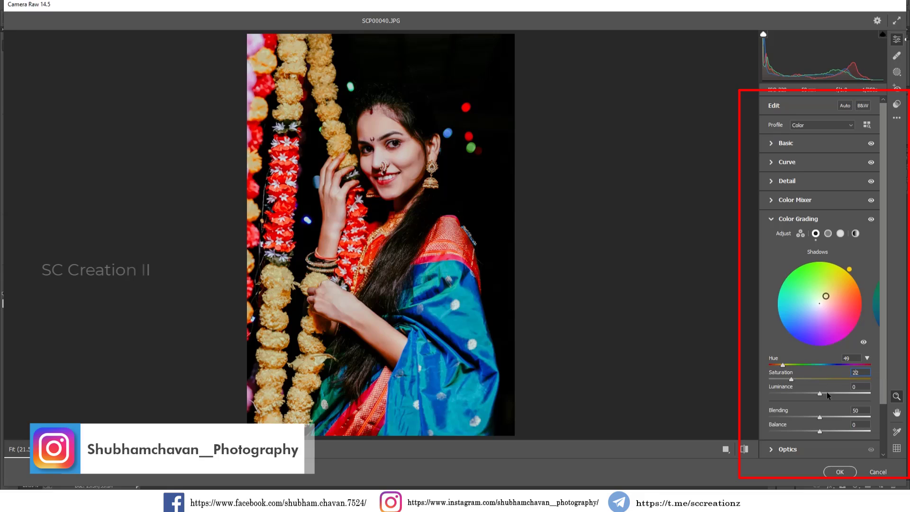
Tint the Color Grading highlights with hue 52 and saturation 8, and set Blending to 100
left_click(839, 233)
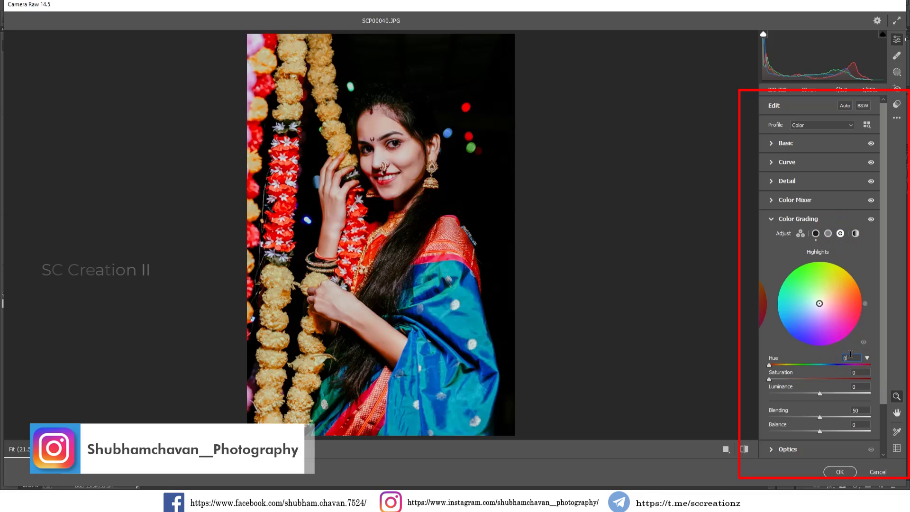
type("52")
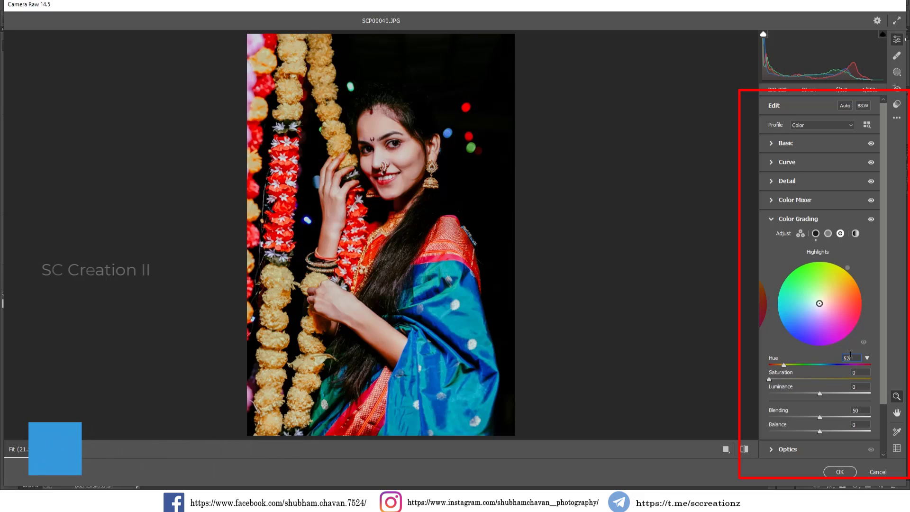
left_click(865, 372)
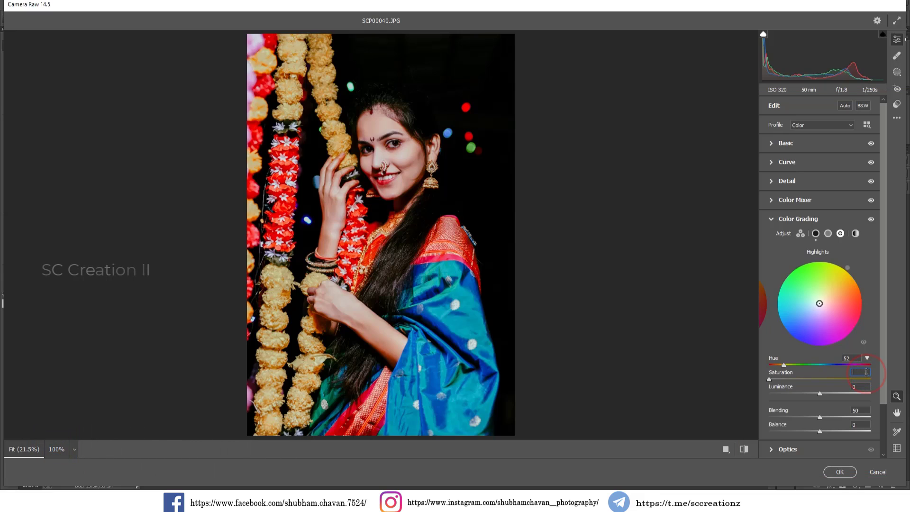
type("8")
left_click_drag(826, 415, 870, 417)
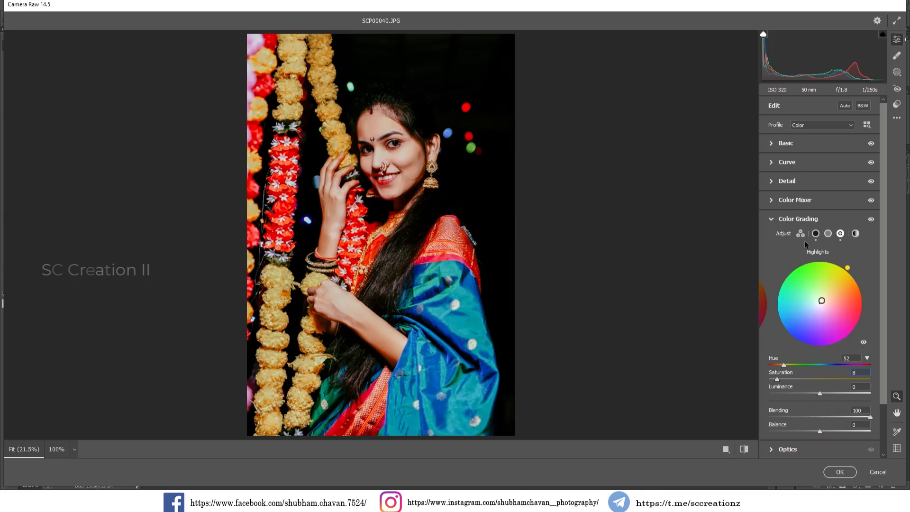
left_click(815, 233)
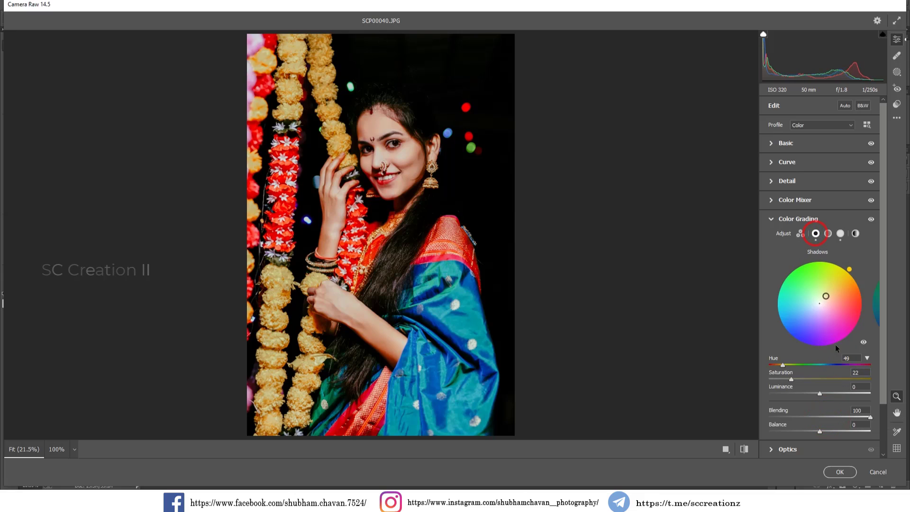
left_click(870, 416)
left_click(782, 219)
In Calibration, set Green Primary hue to +50 and saturation to -7, Blue Primary to -10 and -22, and Red Primary to +30 and -5
left_click(780, 290)
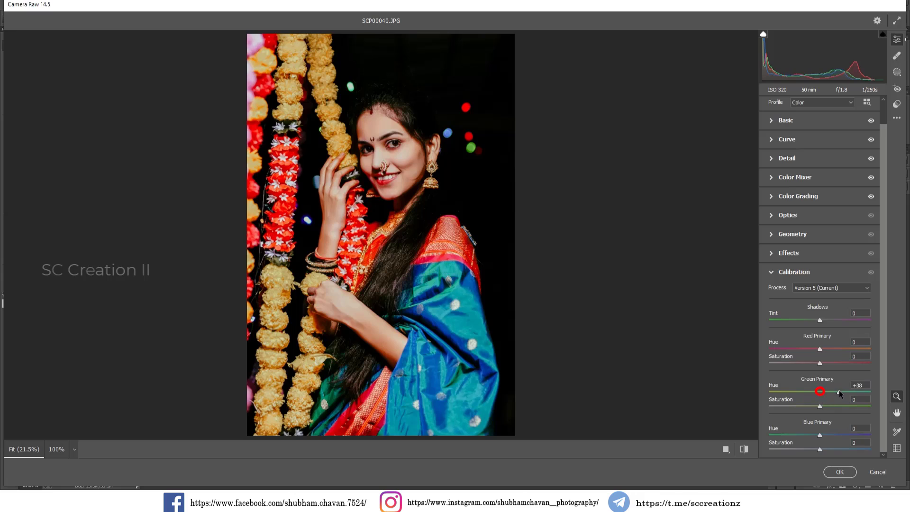
left_click_drag(838, 390, 845, 391)
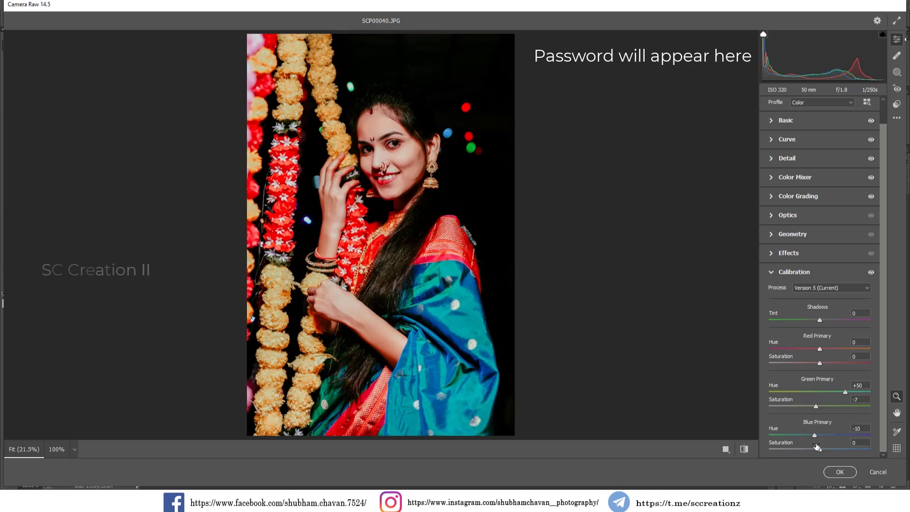
left_click_drag(816, 450, 812, 450)
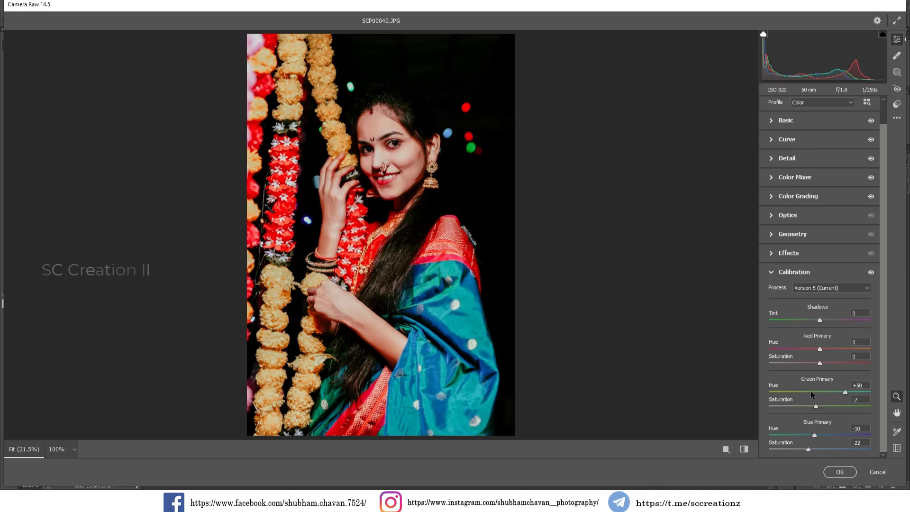
left_click_drag(819, 349, 832, 349)
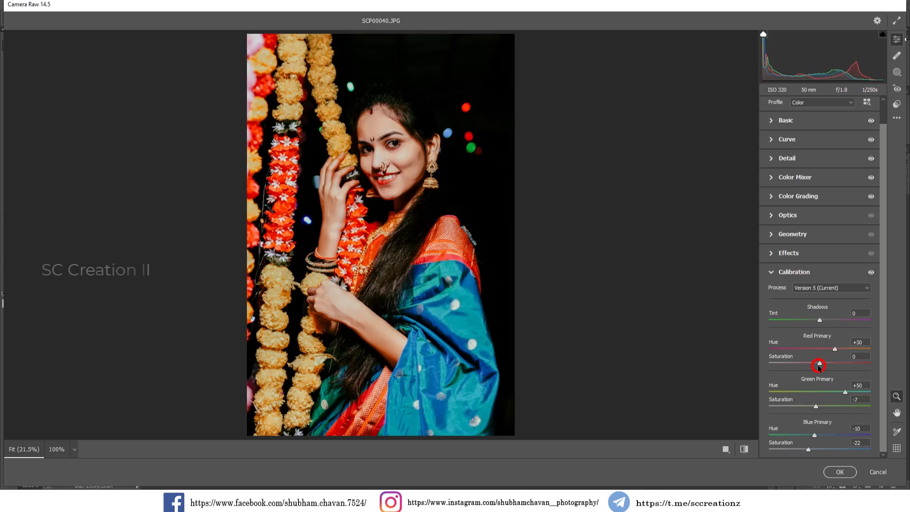
left_click_drag(819, 363, 818, 364)
left_click_drag(389, 149, 424, 170)
left_click(423, 170)
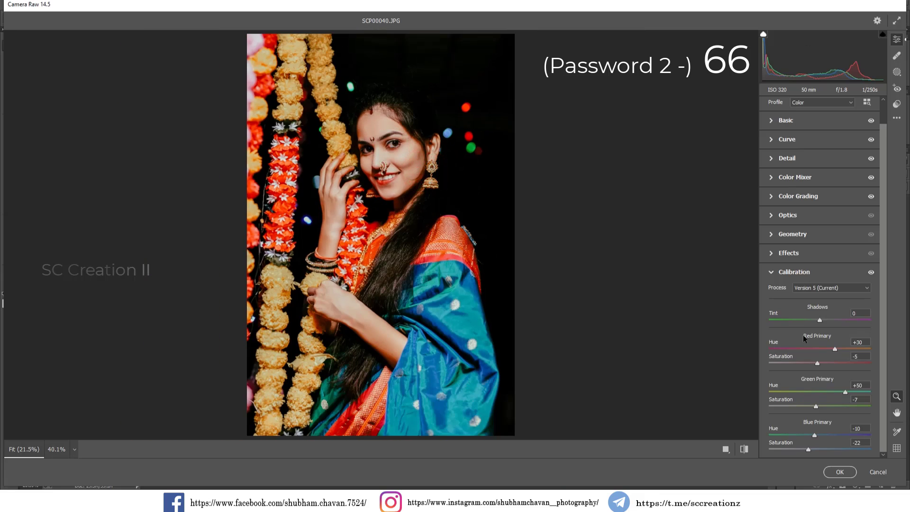
Readjust the Yellows saturation in the Color Mixer to -13
left_click(788, 179)
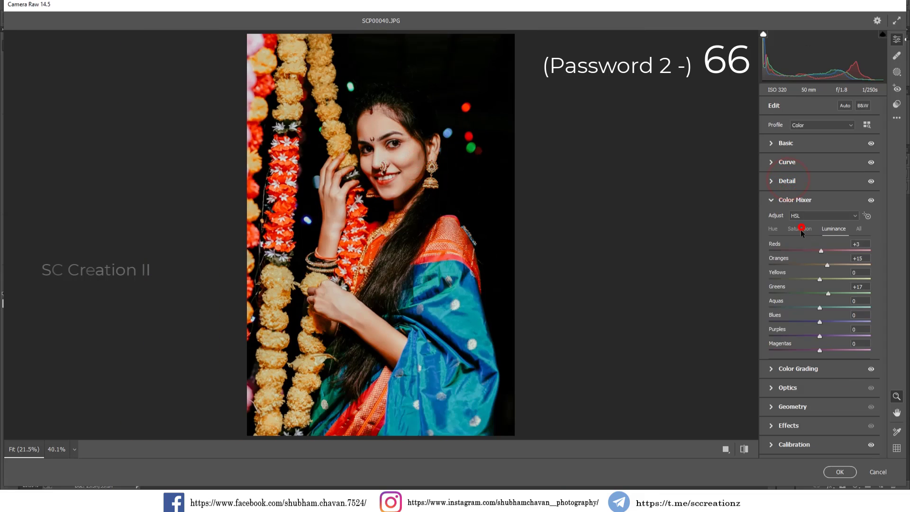
left_click(800, 228)
left_click(819, 277)
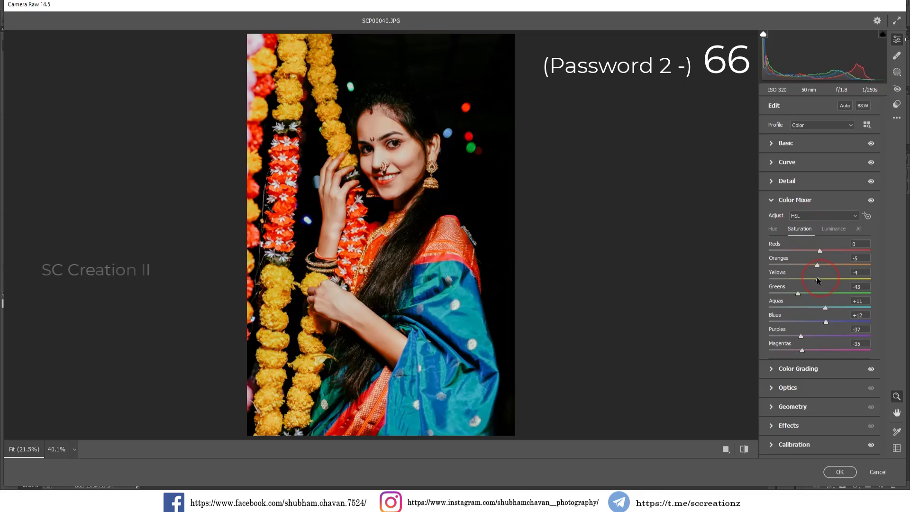
left_click_drag(816, 278, 812, 278)
Save the Camera Raw settings to the Desktop as an XMP file named "diwali special", then apply the grade to the portrait
left_click(896, 117)
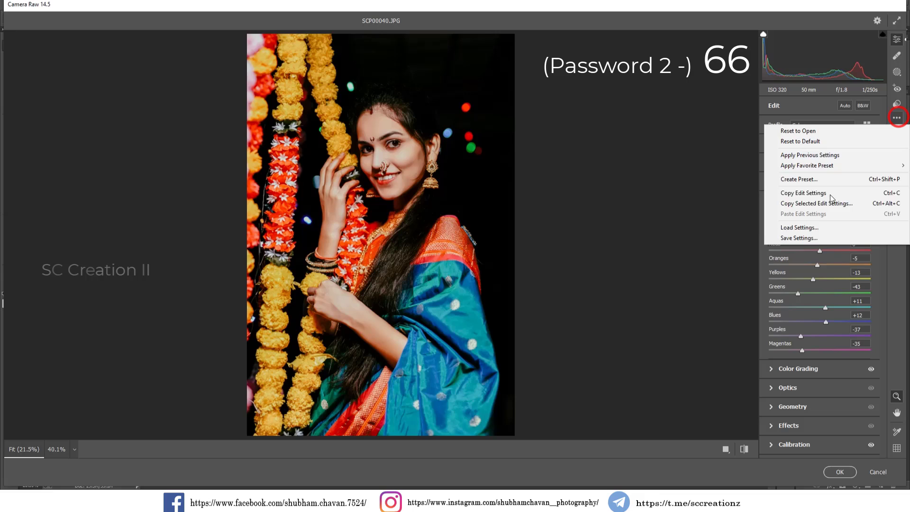
left_click(805, 237)
left_click(523, 129)
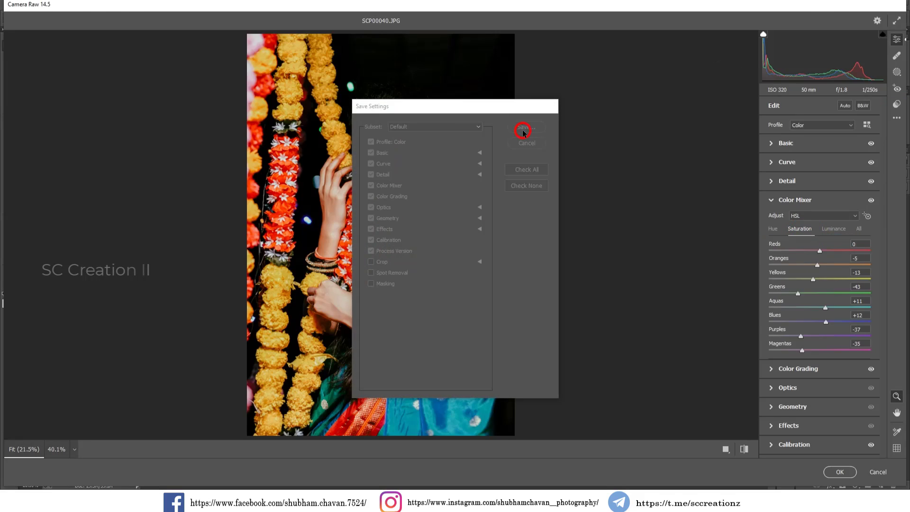
left_click(342, 441)
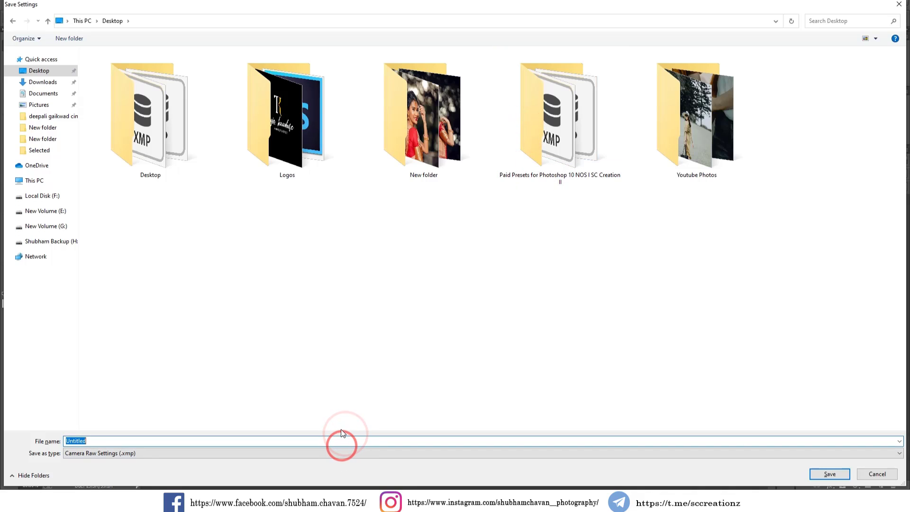
type("diwali s")
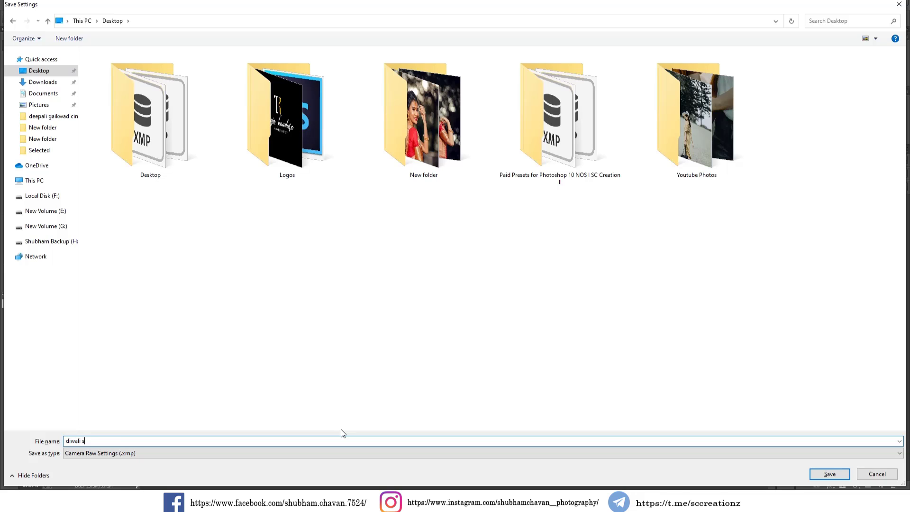
type("pecial")
key("Return")
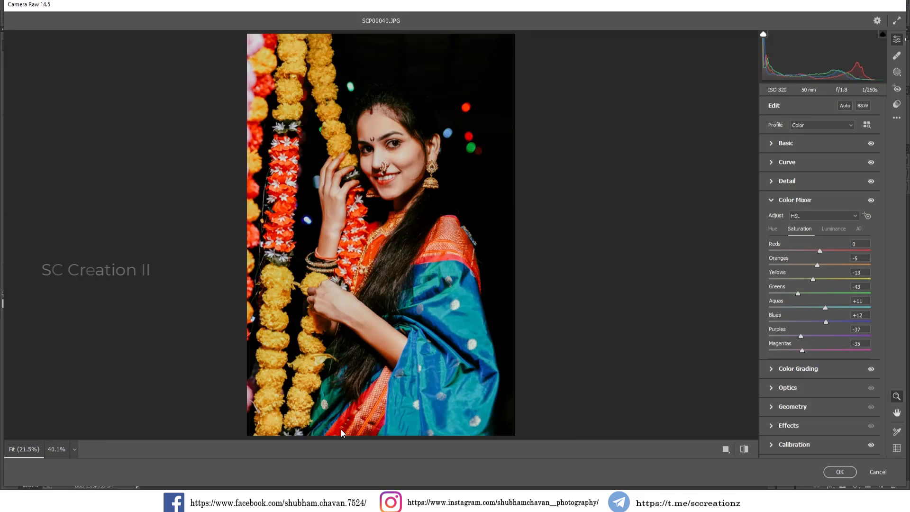
left_click(848, 472)
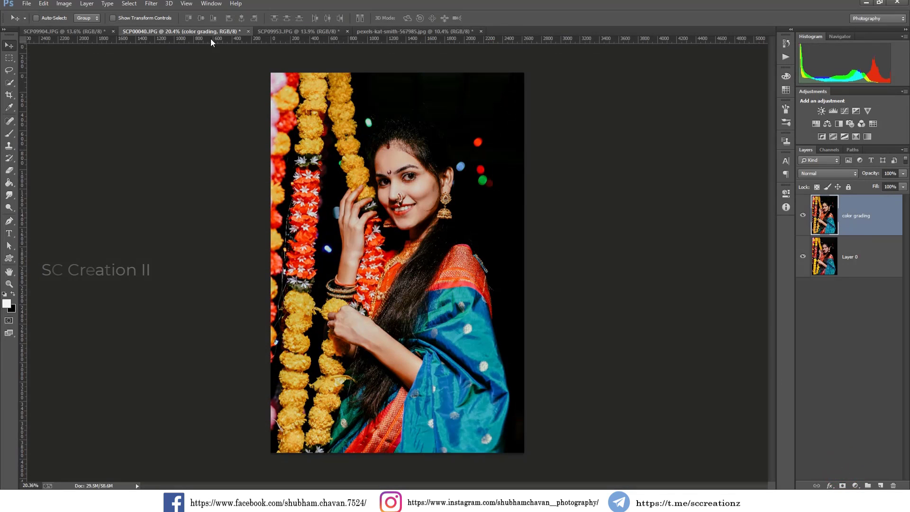
Reapply the last-used Camera Raw filter to the SCP09953.JPG photo
left_click(268, 32)
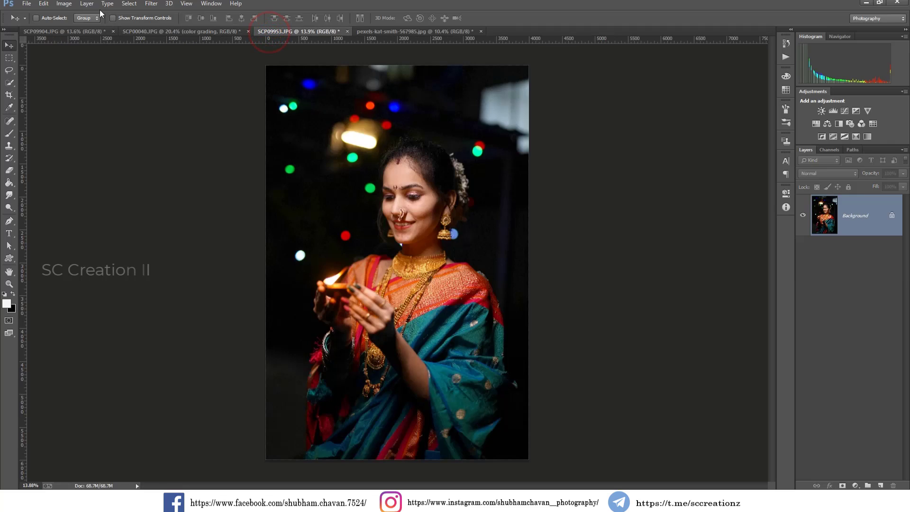
left_click(69, 5)
mouse_move(151, 4)
left_click(176, 14)
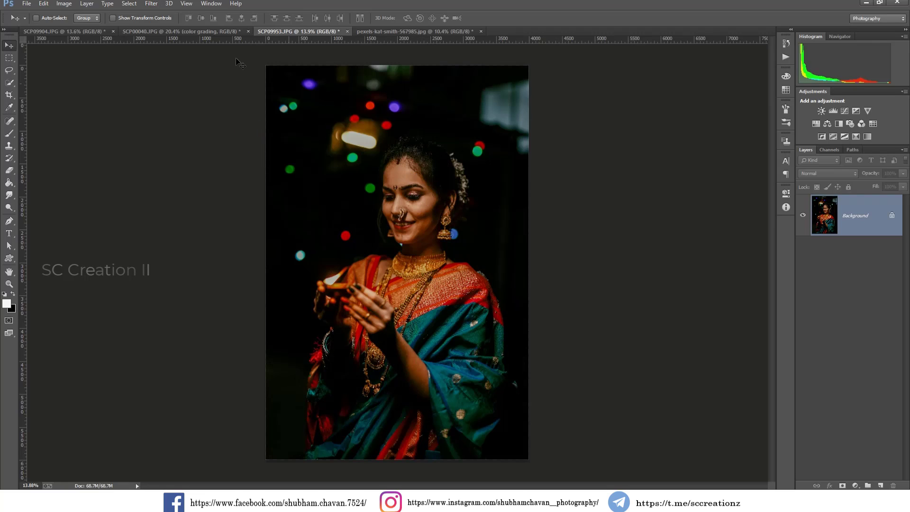
Brighten SCP09953.JPG with Levels, setting the white input to 207 and the midtones to 1.20
left_click(64, 4)
mouse_move(99, 26)
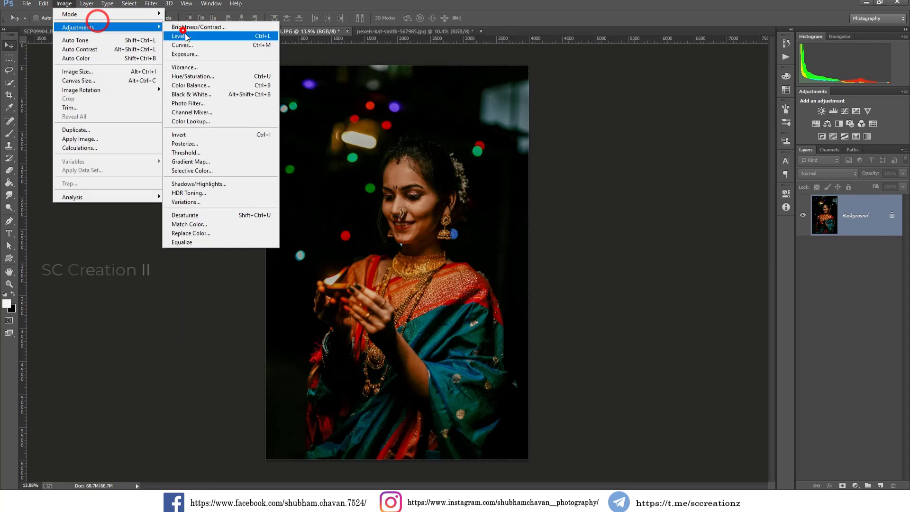
left_click(187, 36)
left_click_drag(823, 243, 744, 244)
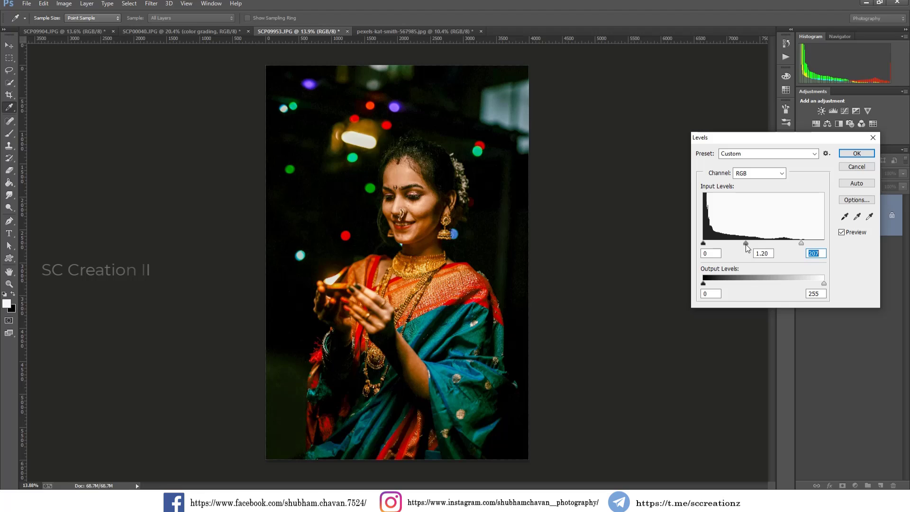
left_click(856, 153)
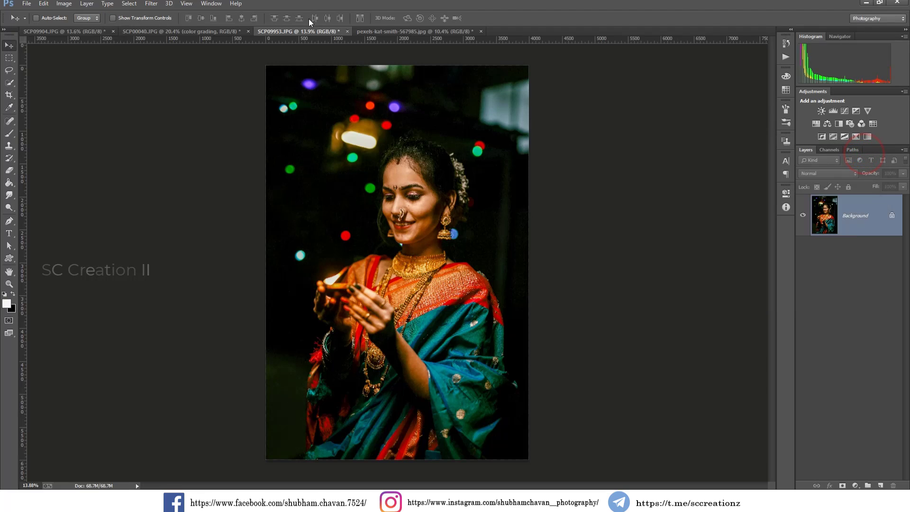
Copy the bokeh lights image from pexels-kat-smith-567985.jpg into SCP00040.JPG as a new layer above the color grading layer
left_click(223, 31)
left_click(374, 32)
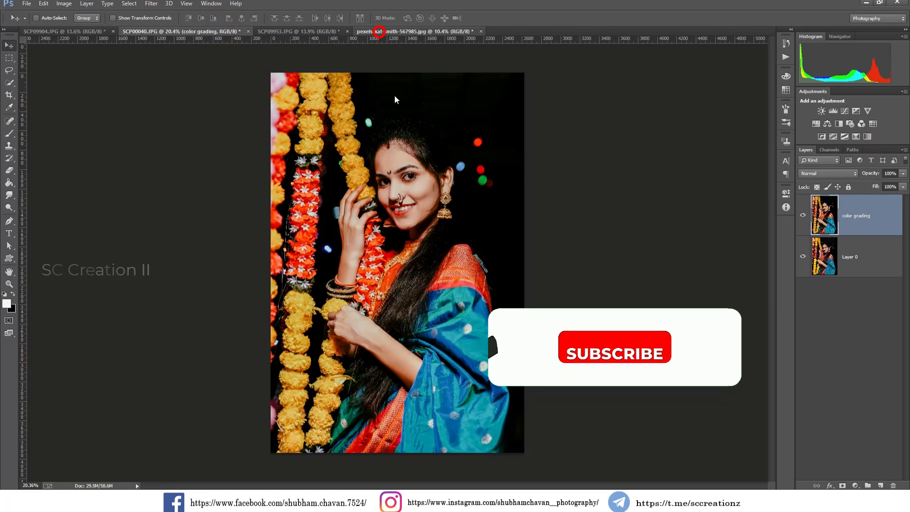
left_click(450, 189)
left_click_drag(185, 36, 390, 217)
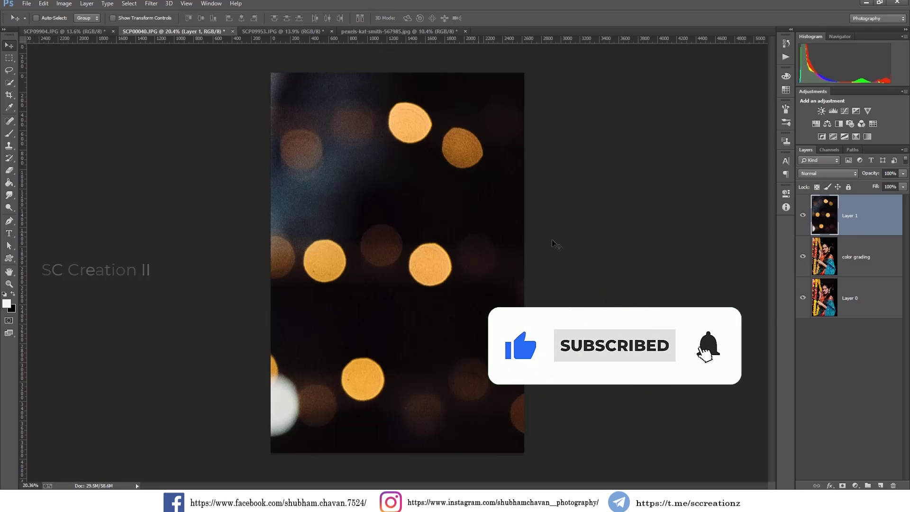
Blend the bokeh layer in Screen mode and shift it up and to the right over the portrait
left_click(826, 173)
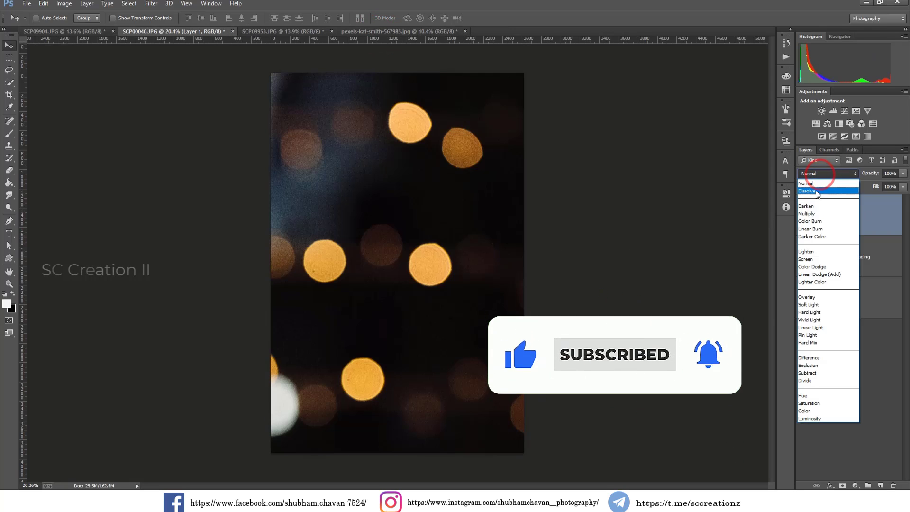
left_click(808, 259)
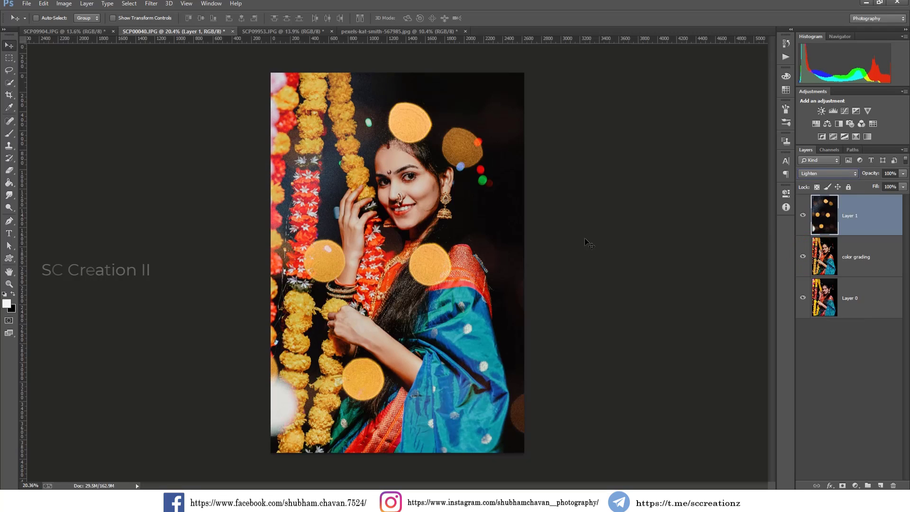
mouse_move(476, 225)
left_mouse_down()
mouse_move(489, 226)
mouse_move(445, 213)
mouse_move(507, 207)
left_mouse_up()
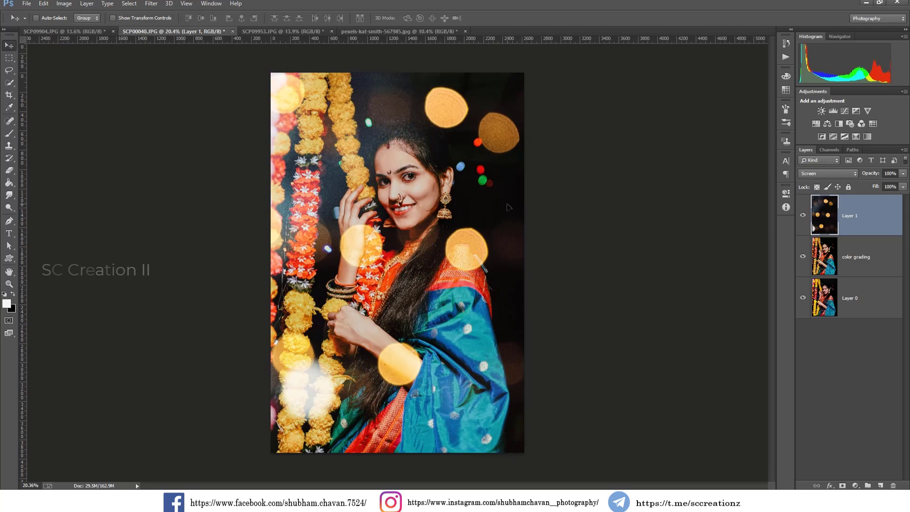
Erase the bokeh over the woman's face, hand and upper flower garlands with a 1600 px eraser at 100% opacity
left_click(9, 169)
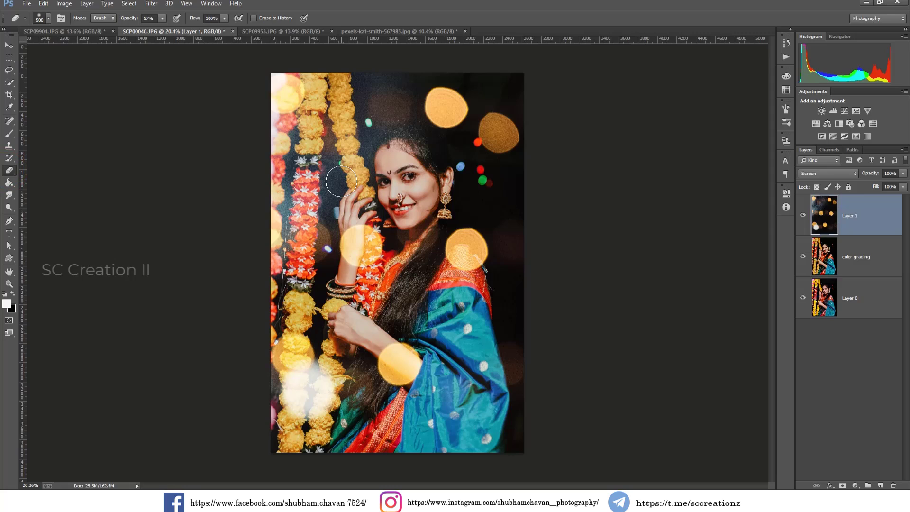
key("bracketright")
key("bracketright")
key("bracketright")
key("bracketright")
key("bracketright")
left_click_drag(125, 22, 152, 22)
mouse_move(285, 106)
left_mouse_down()
mouse_move(324, 132)
mouse_move(355, 138)
mouse_move(368, 116)
mouse_move(391, 163)
mouse_move(379, 156)
mouse_move(367, 213)
mouse_move(299, 166)
mouse_move(288, 133)
mouse_move(296, 225)
left_mouse_up()
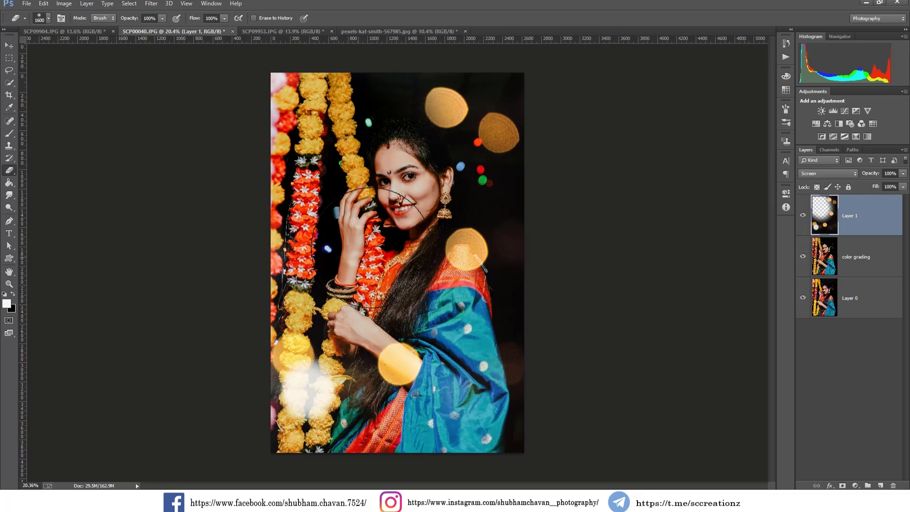
left_click_drag(377, 233, 340, 242)
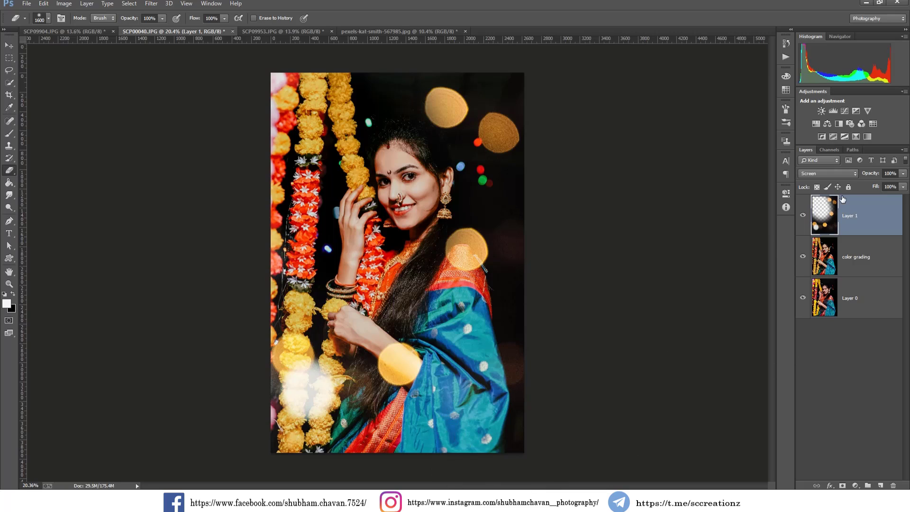
Set the bokeh layer's opacity to 84% and toggle its visibility to compare the portrait with and without it
left_click(800, 216)
left_click(801, 216)
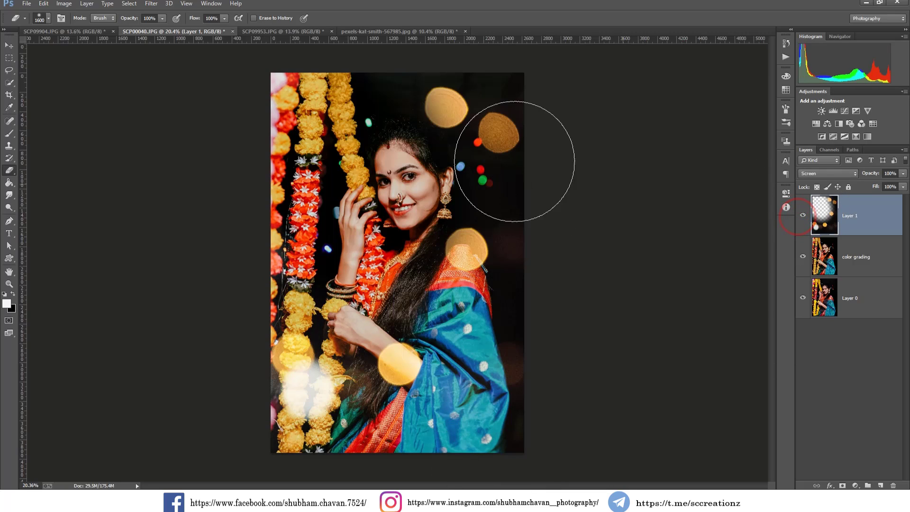
left_click_drag(873, 174, 872, 181)
left_click(8, 45)
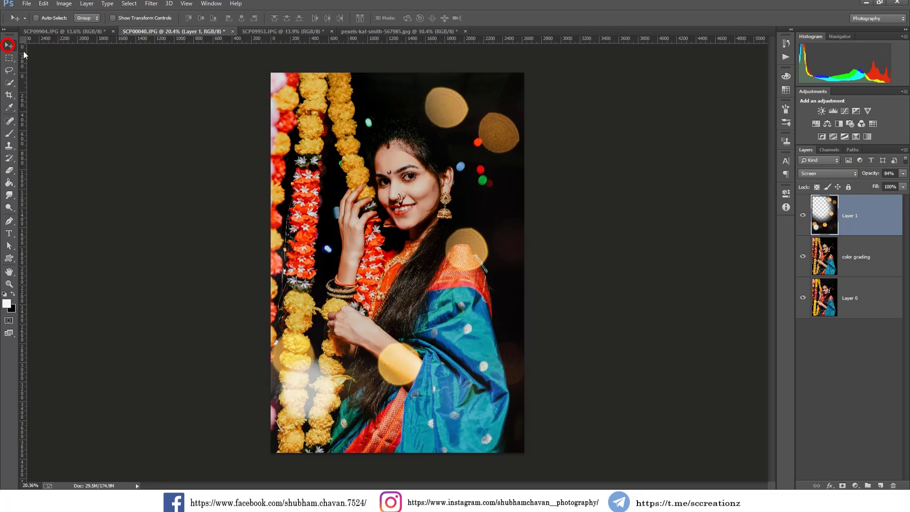
left_click(802, 215)
left_click(802, 215)
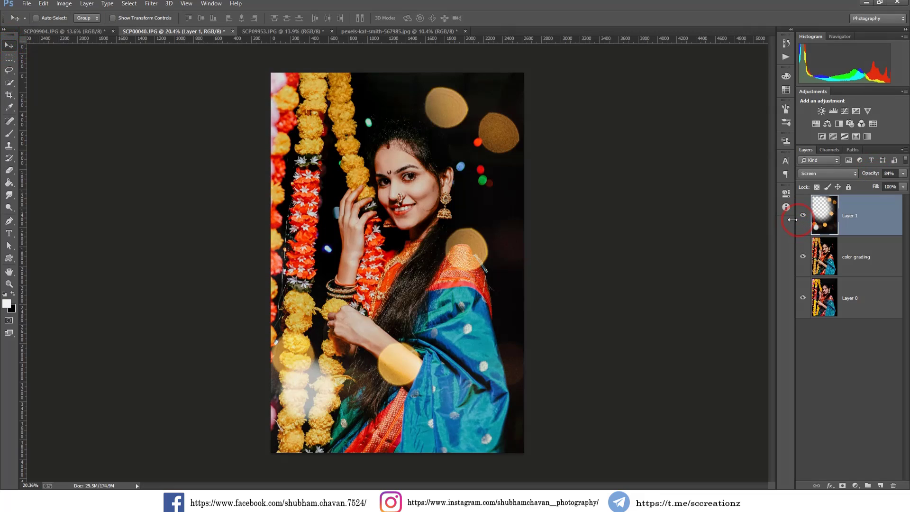